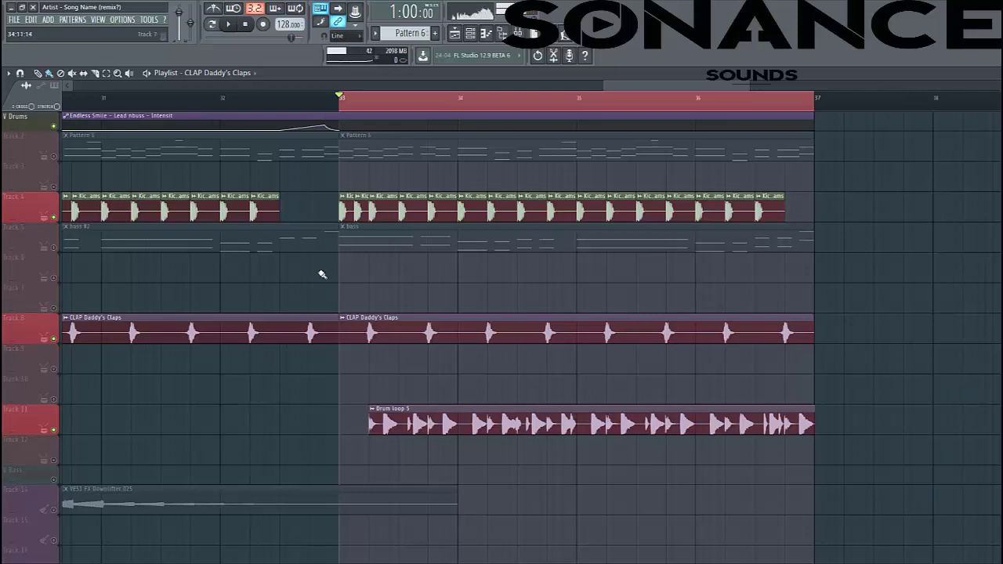
Step: Solo the kick track, play the looped section, and select the kick's channel in the mixer
right_click(54, 219)
key(space)
key(F9)
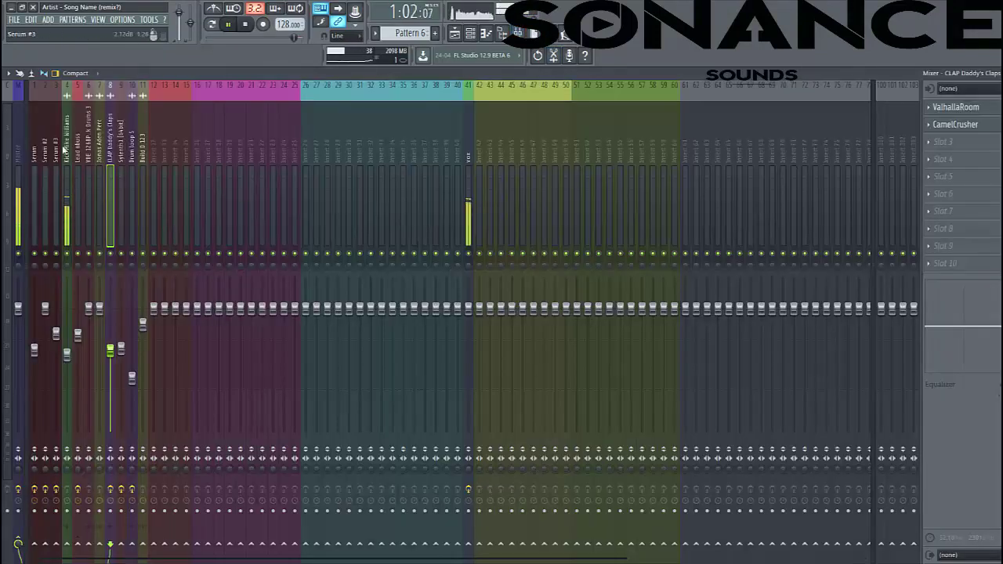
click(67, 353)
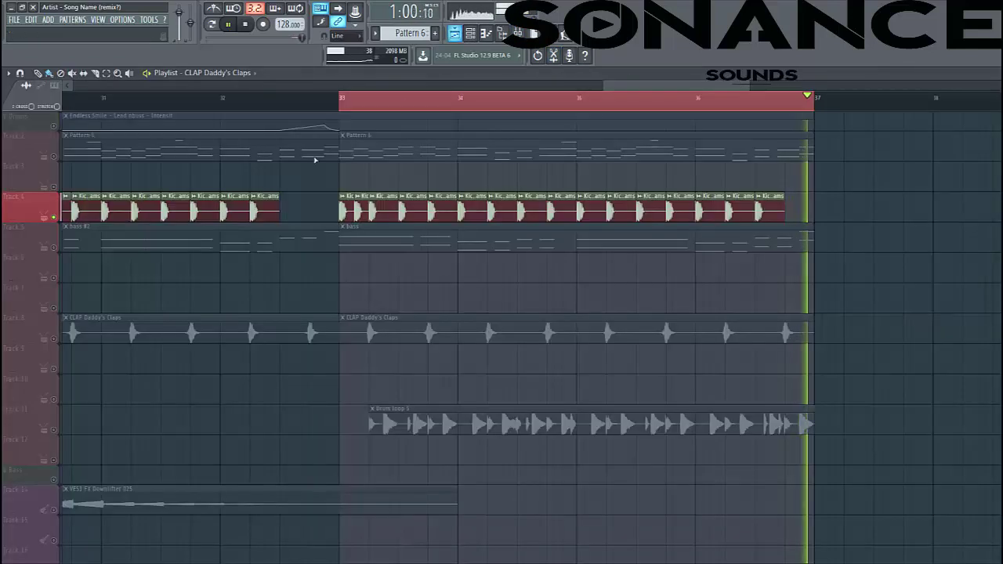
Step: Bring the clap track in alongside the kick and select the clap's mixer channel
click(455, 35)
click(389, 338)
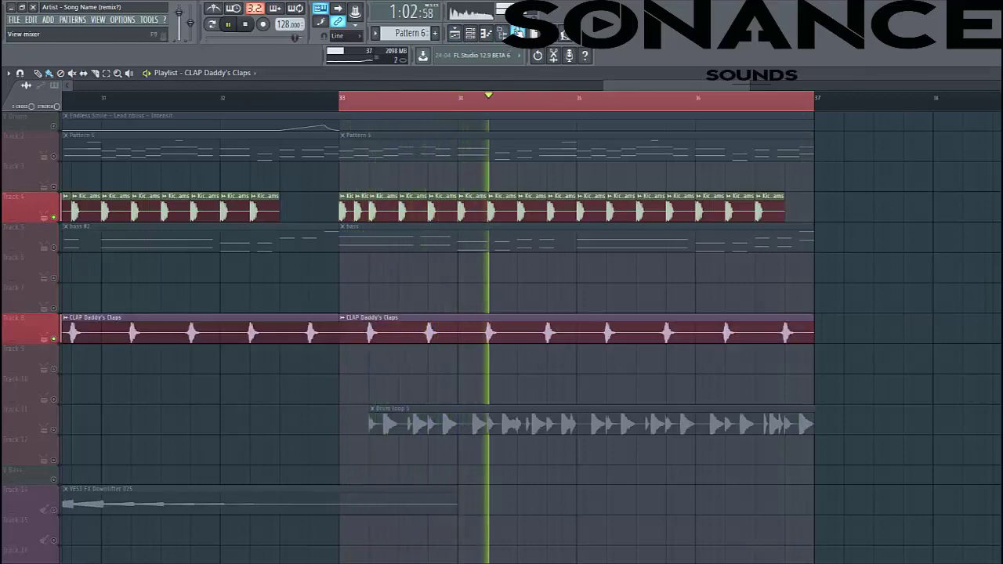
click(518, 32)
click(109, 141)
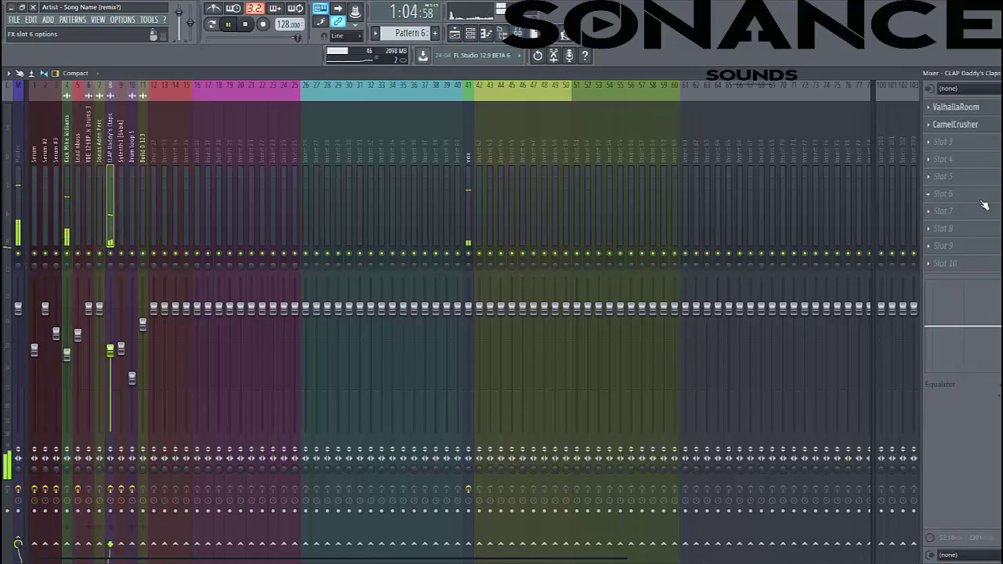
Step: Review ValhallaRoom and CamelCrusher on the clap channel, and lower the clap's mixer volume slightly
click(989, 114)
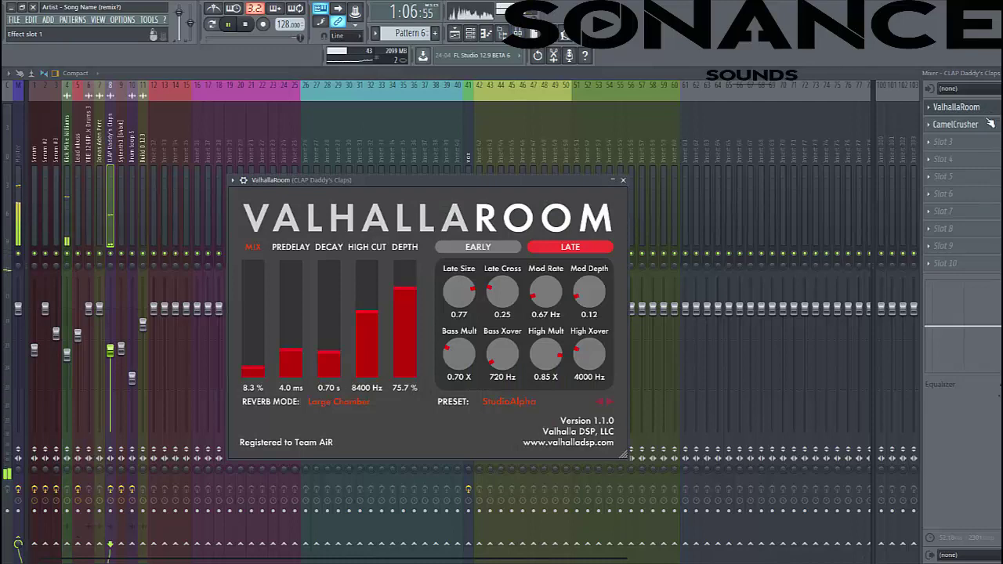
click(989, 126)
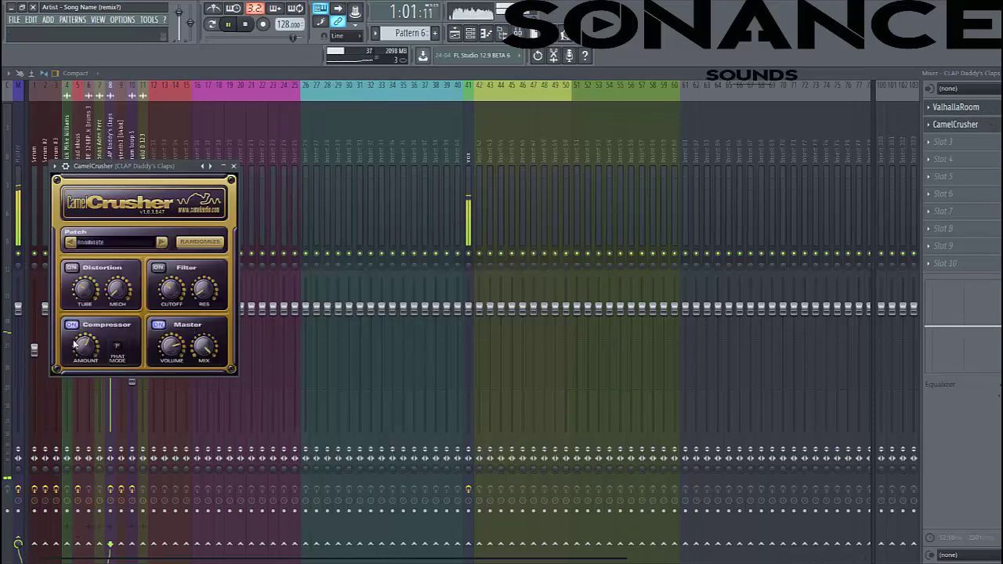
drag(186, 165, 397, 197)
drag(110, 349, 111, 405)
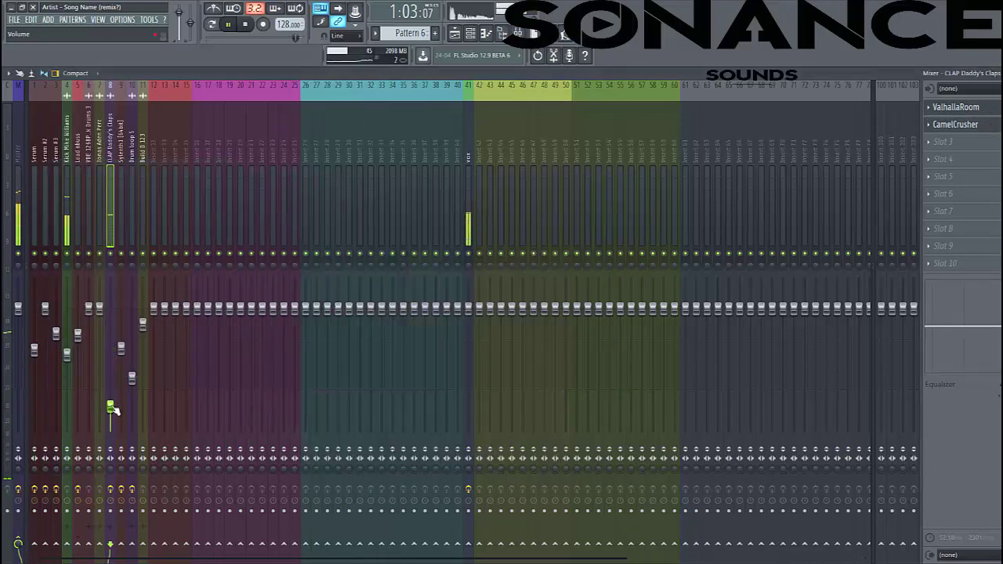
scroll(112, 406, up, 3)
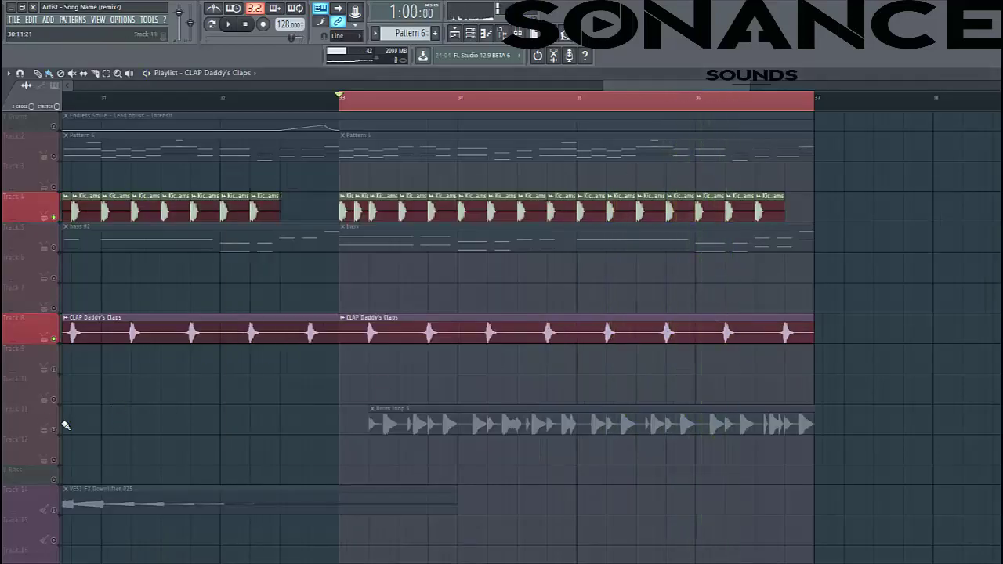
Step: Unmute the drum loop track and play it together with the kick and claps
click(54, 431)
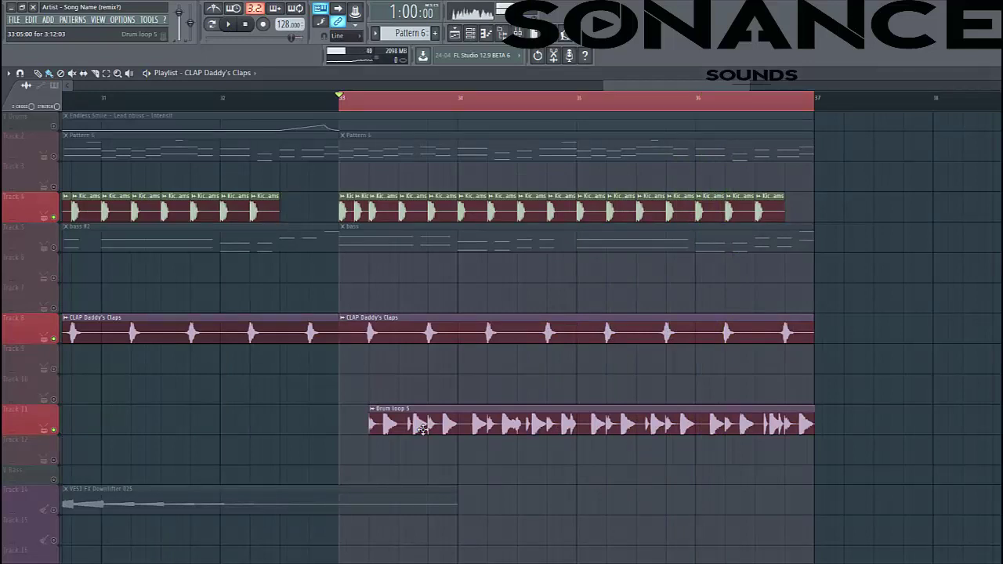
key(space)
key(space)
key(space)
Step: Examine the drum loop's sample settings and the FabFilter Pro-Q 2 low cut on its mixer channel, and stop playback
double_click(434, 415)
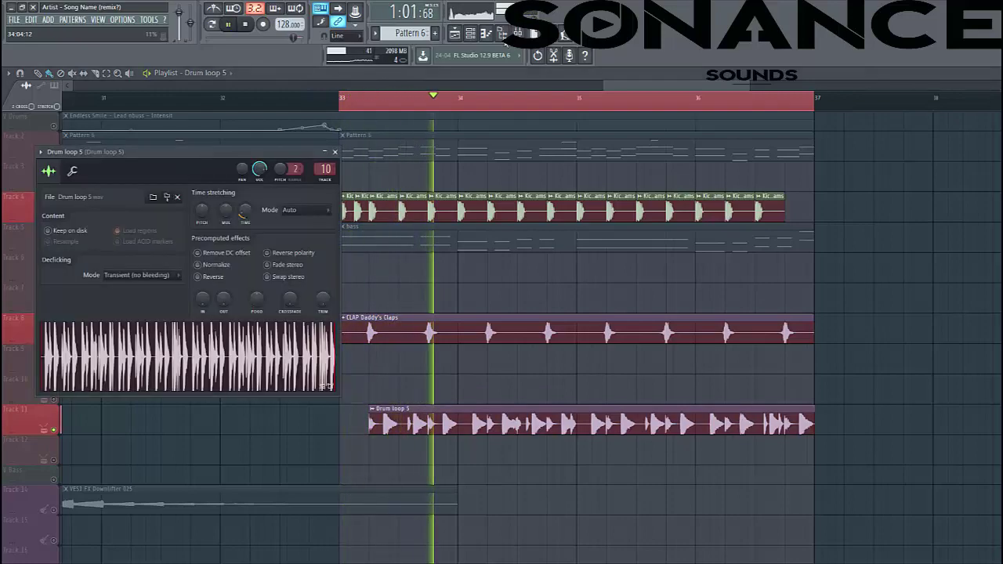
key(F9)
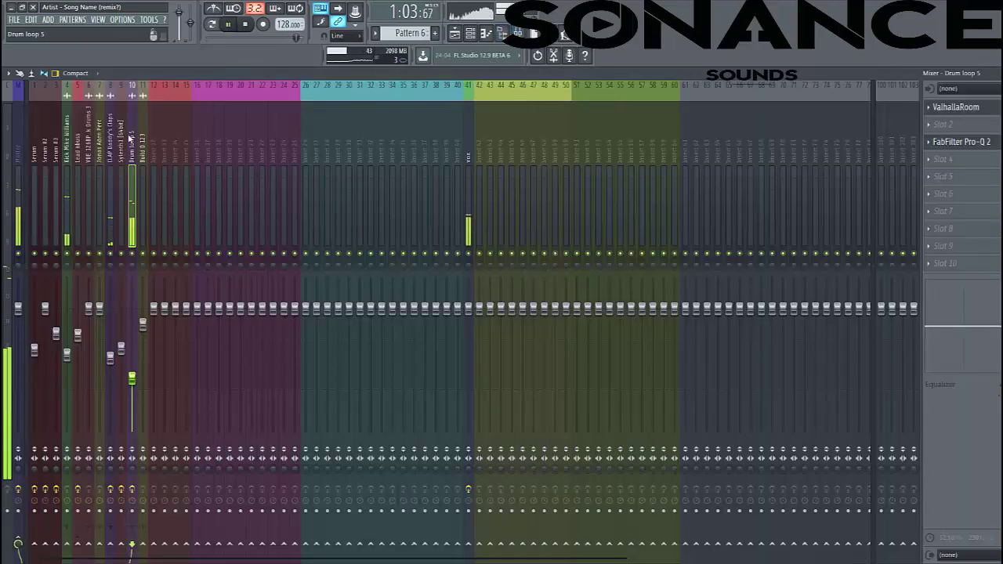
click(962, 141)
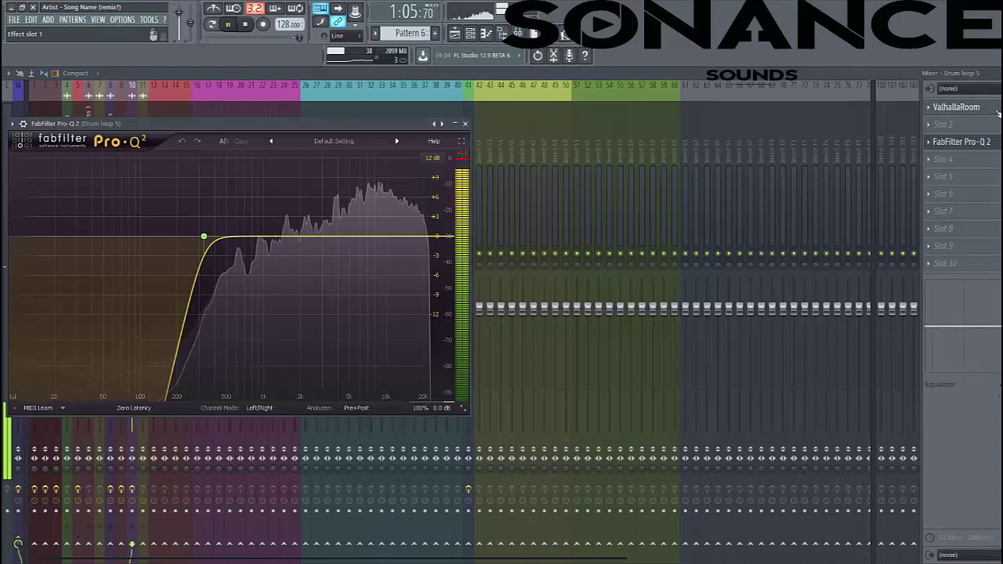
click(982, 148)
click(984, 148)
mouse_move(192, 234)
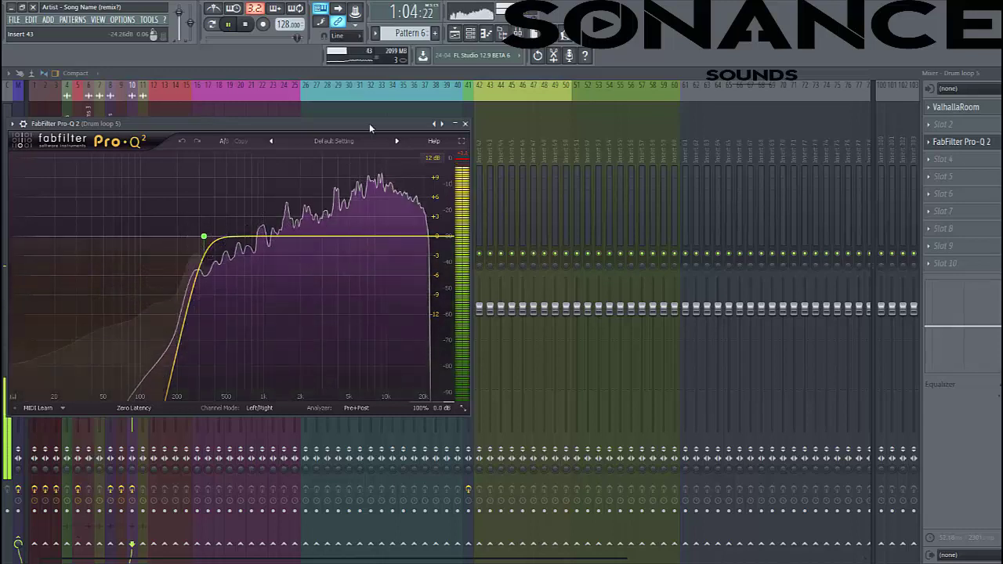
key(Escape)
key(space)
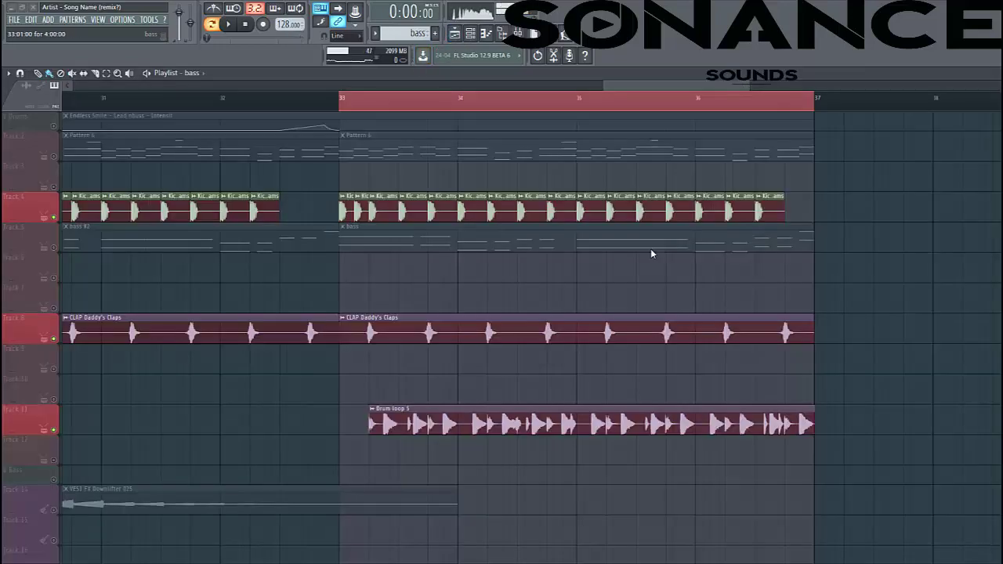
Step: Examine the bass pattern's notes, and play it with the Serum #4 sub patch and its mixer channel in view
double_click(367, 233)
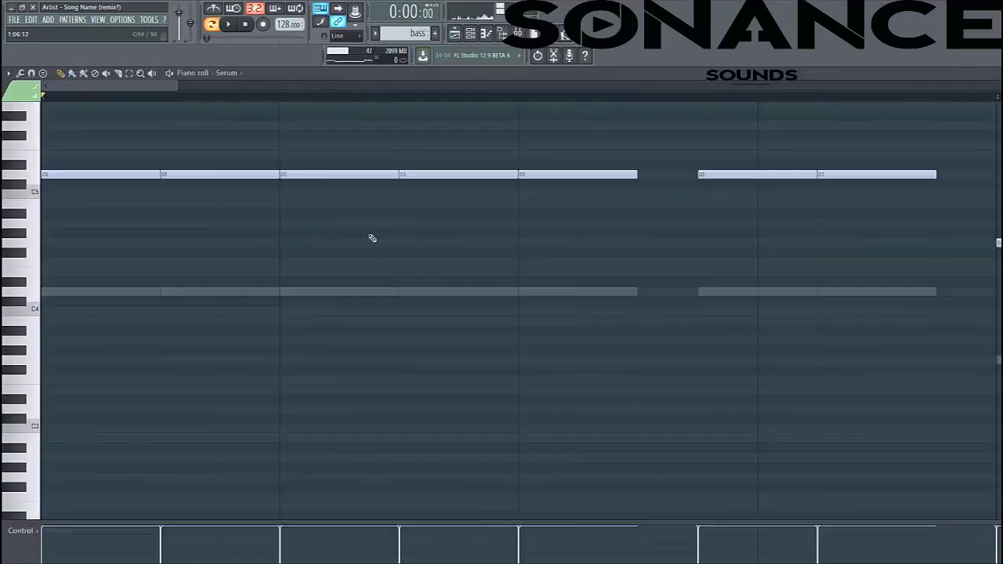
key(Escape)
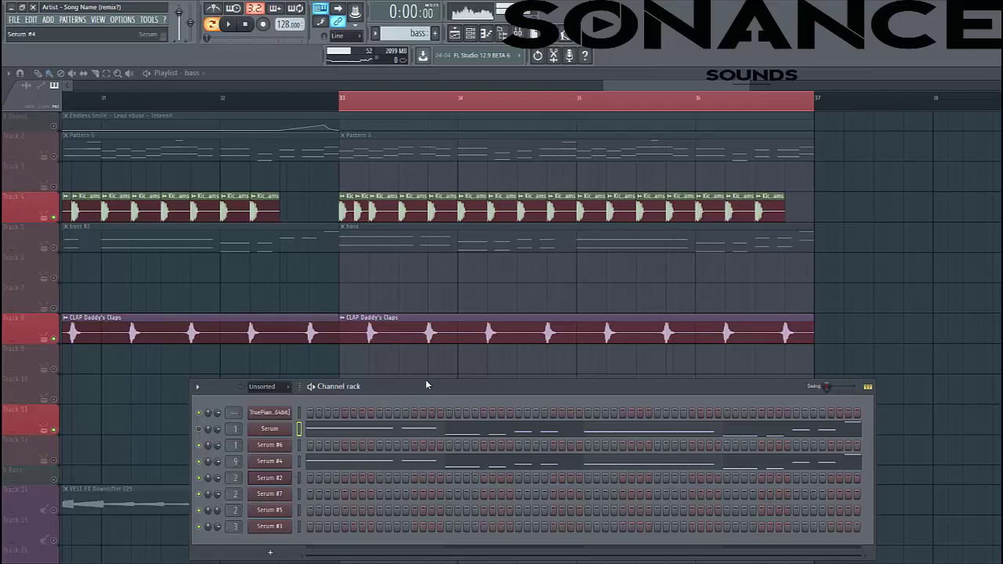
key(space)
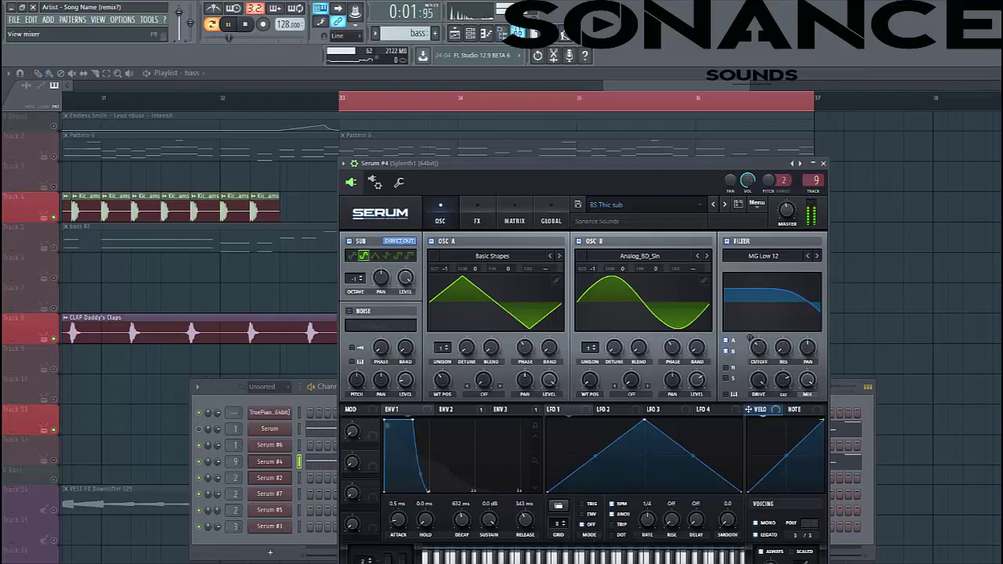
click(321, 9)
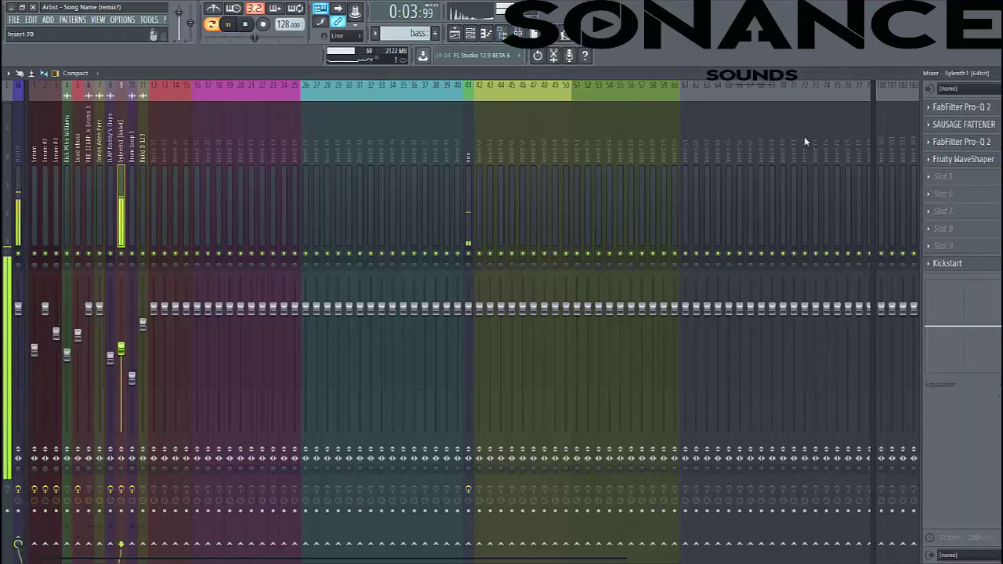
Step: Check the first Pro-Q 2 high cut on the sub bass channel and adjust the Fatness in Sausage Fattener
click(968, 112)
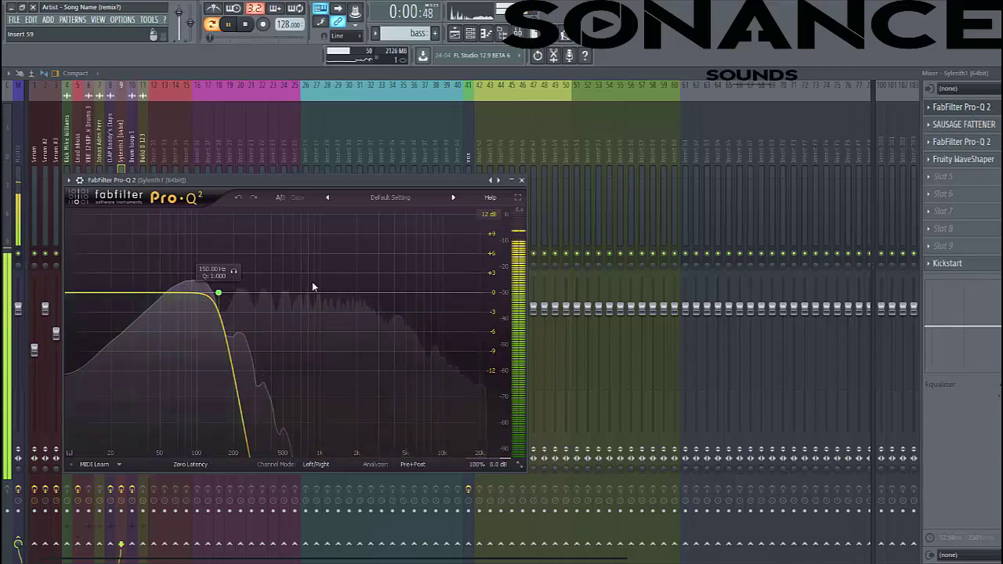
click(972, 125)
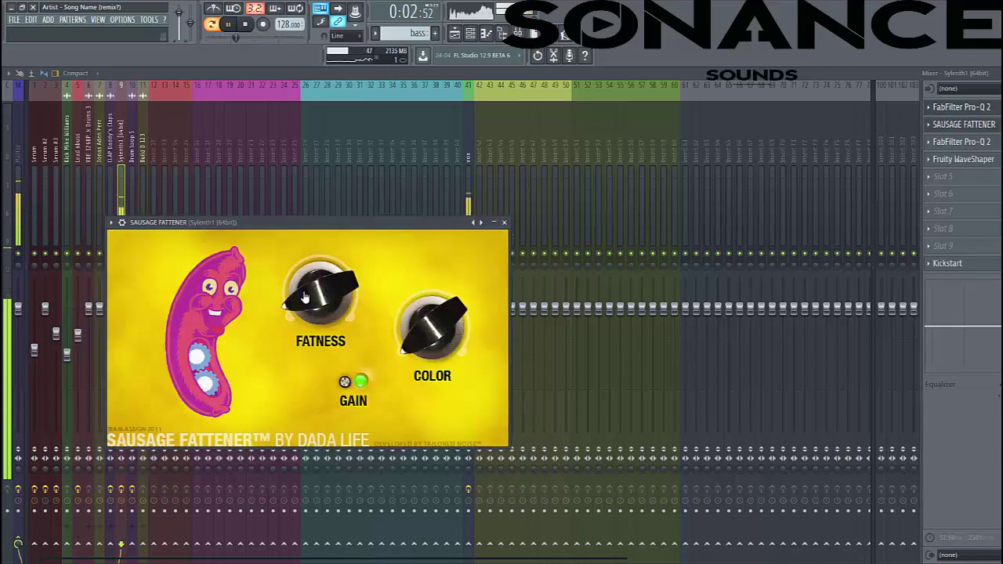
drag(306, 297, 306, 326)
scroll(311, 315, up, 20)
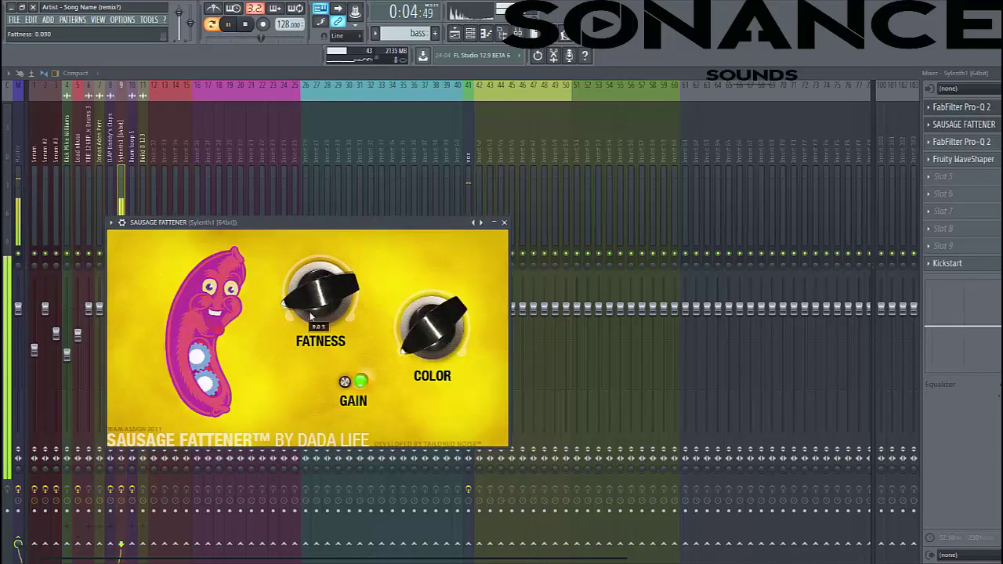
drag(311, 315, 303, 371)
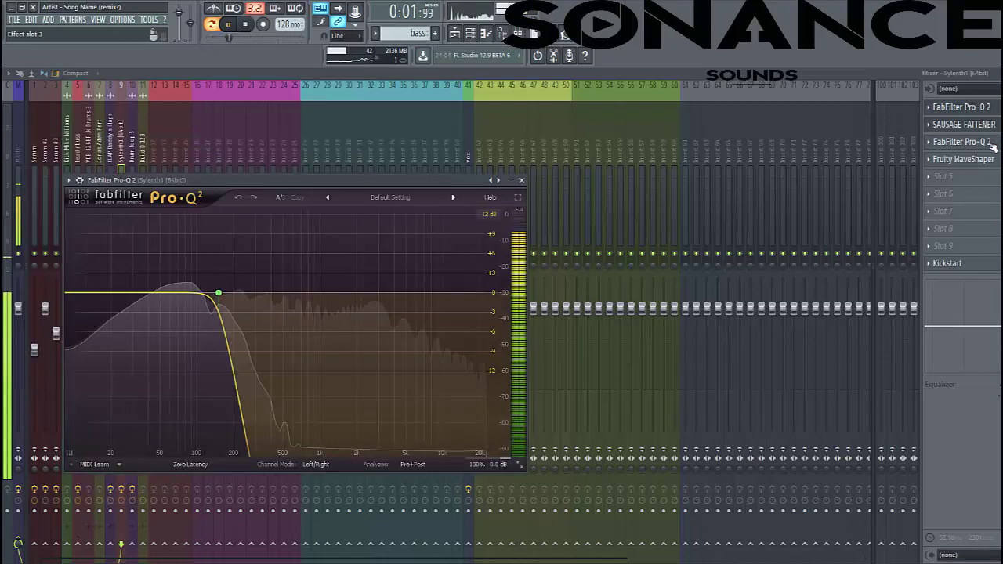
Step: Check the second Pro-Q 2 on the sub bass channel and set the Fruity WaveShaper curve tension to about 20.7%
click(992, 144)
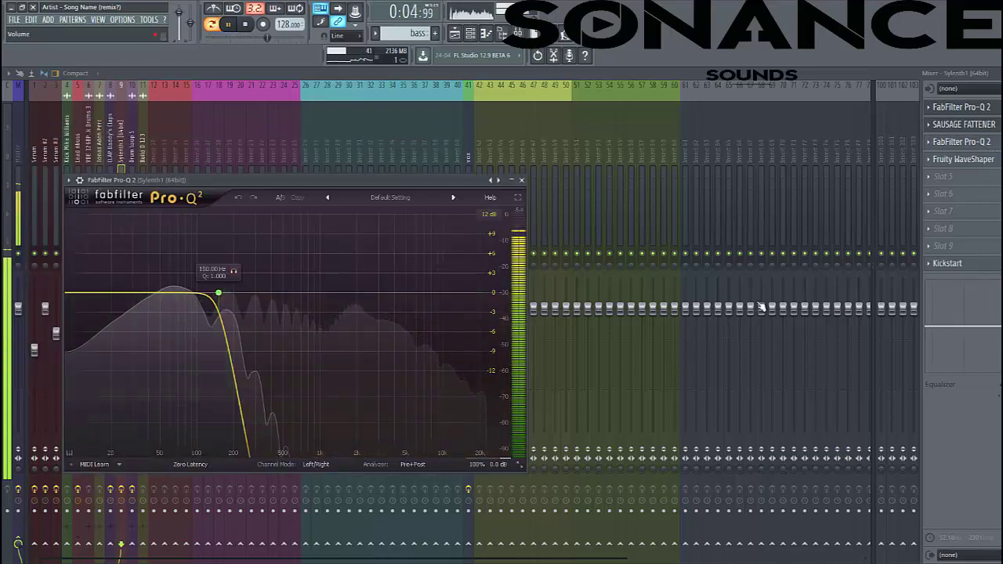
click(964, 161)
drag(424, 241, 482, 265)
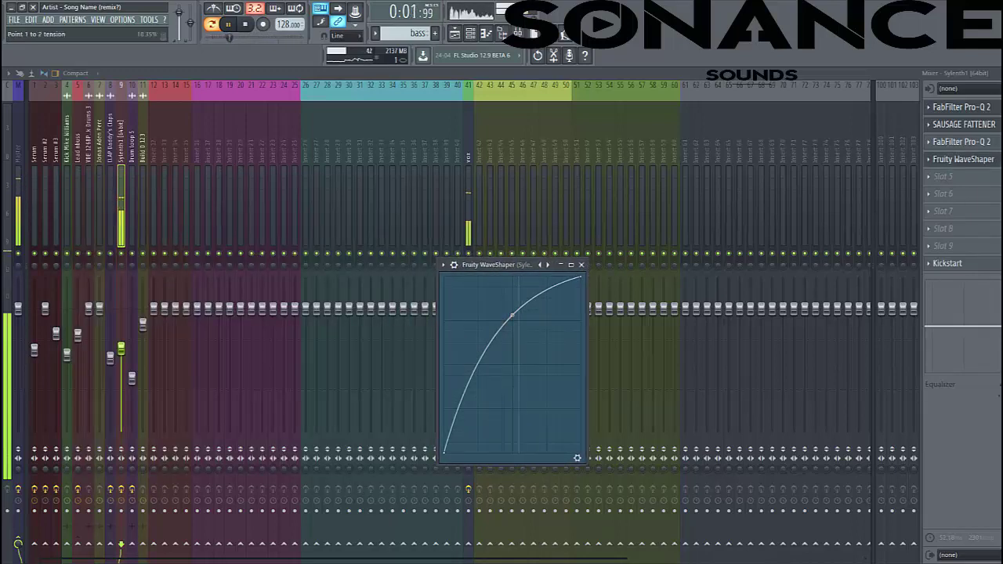
mouse_move(512, 315)
mouse_down()
mouse_move(511, 439)
mouse_move(512, 287)
mouse_move(512, 311)
mouse_up()
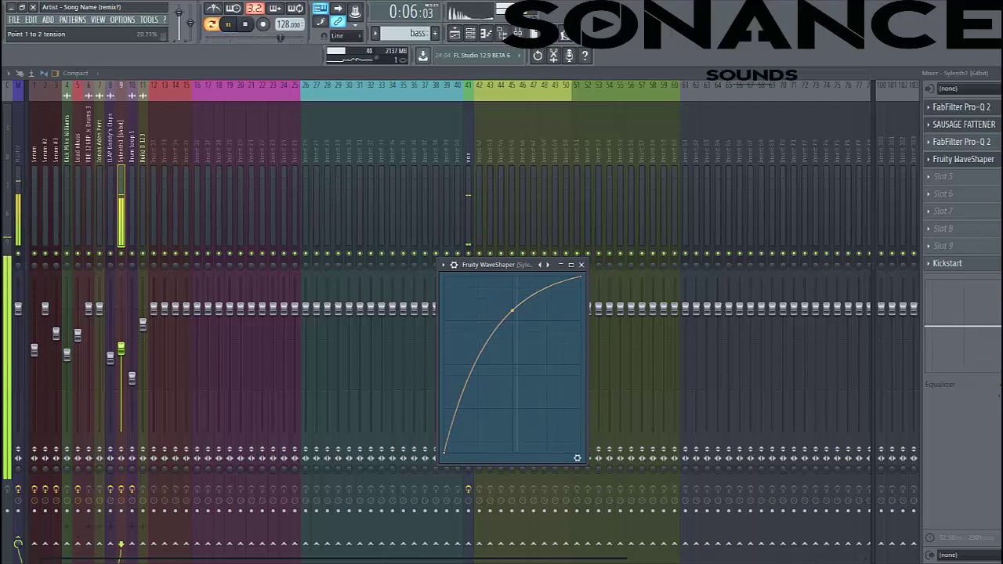
Step: Check the Kickstart sidechain on the sub bass channel, and unmute the bass track in the playlist
click(998, 264)
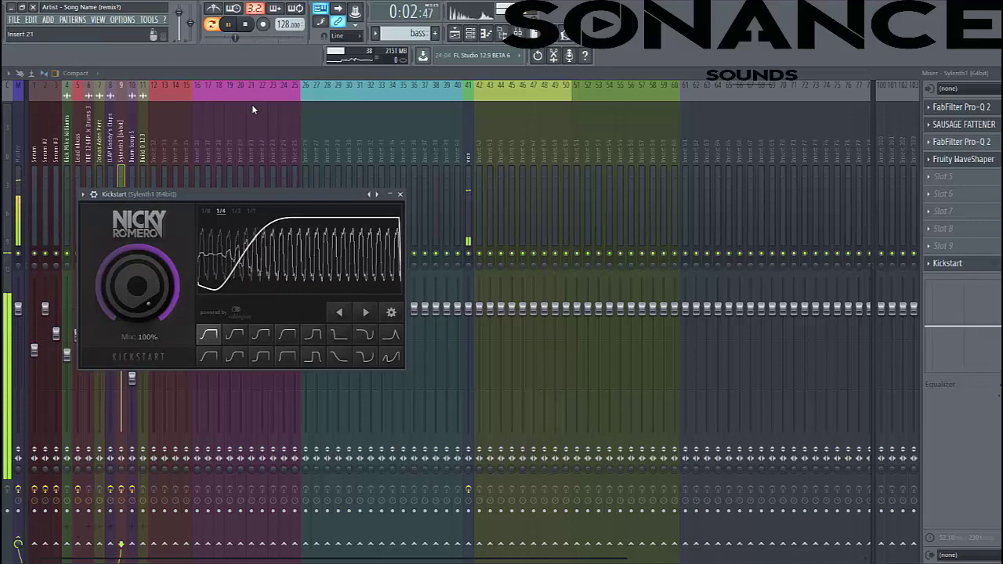
key(Escape)
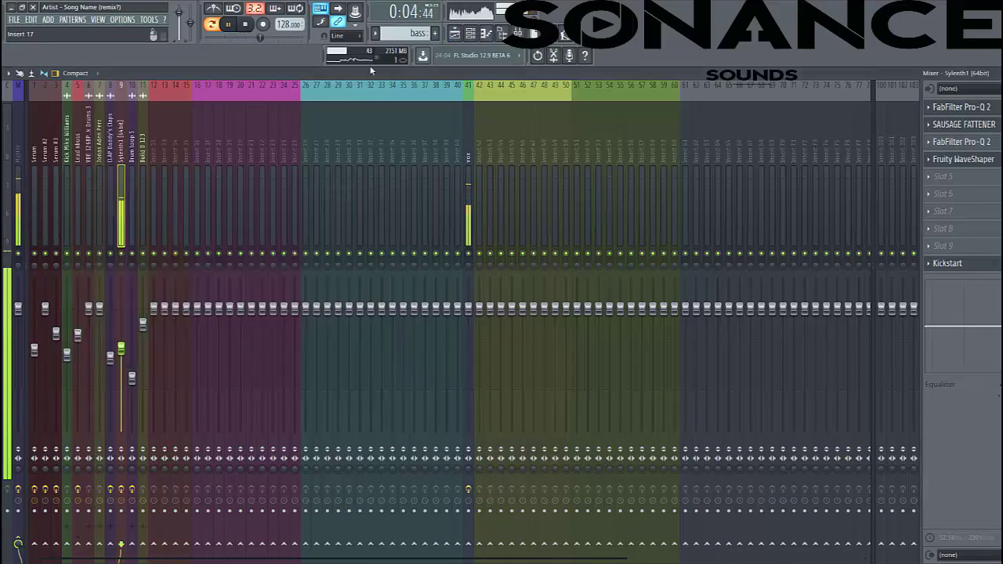
click(455, 34)
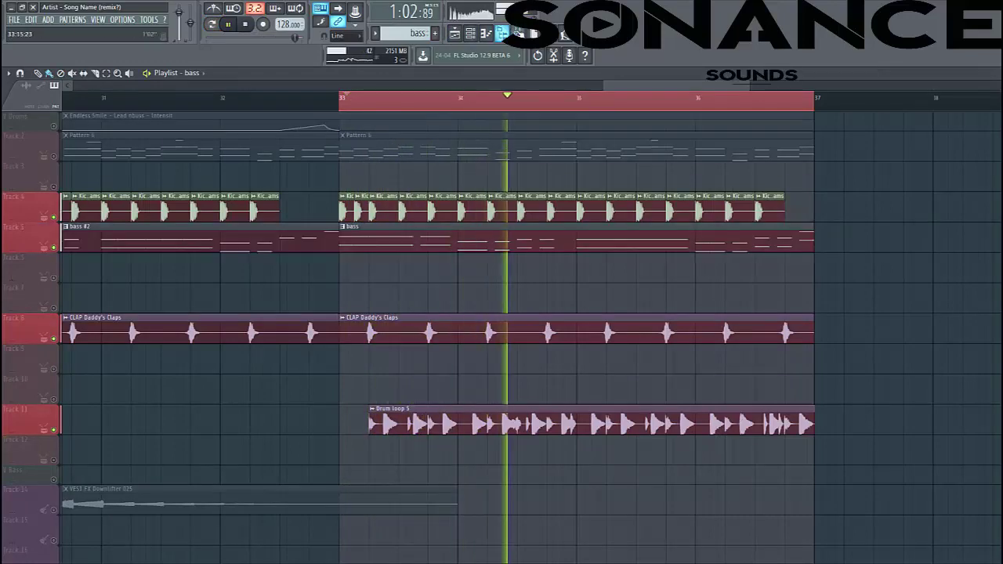
Step: Lower the sub bass channel's volume slightly to balance it against the drums, and stop playback
key(F9)
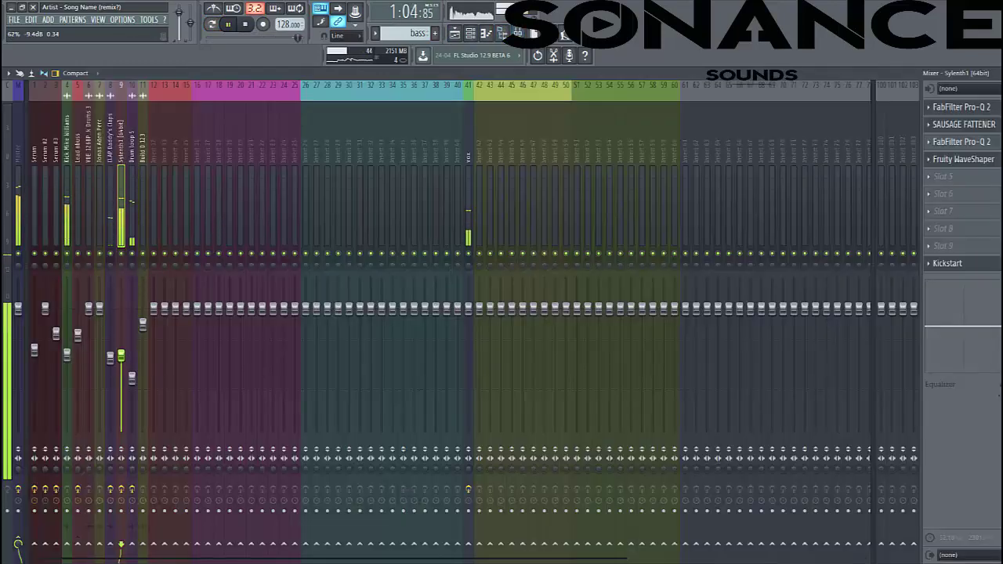
drag(121, 380, 125, 413)
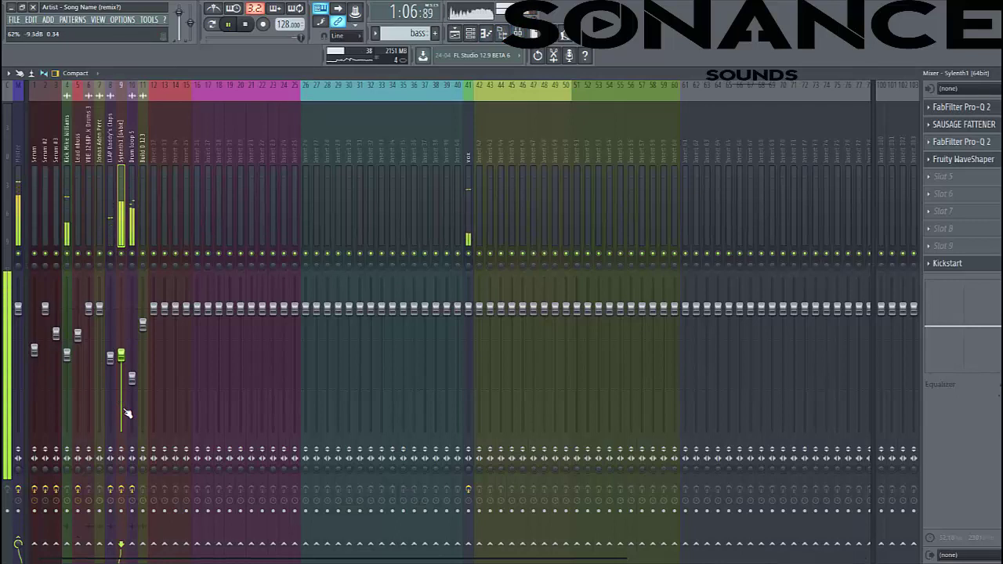
key(space)
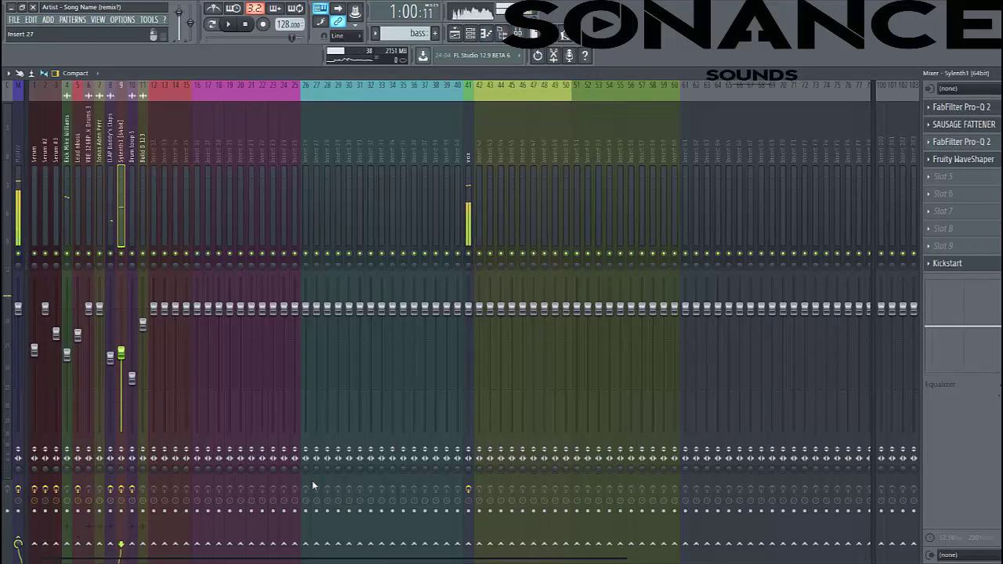
Step: Play the section and examine the FabFilter Pro-Q 2 low cut on the Serum bass layer's mixer channel
key(F6)
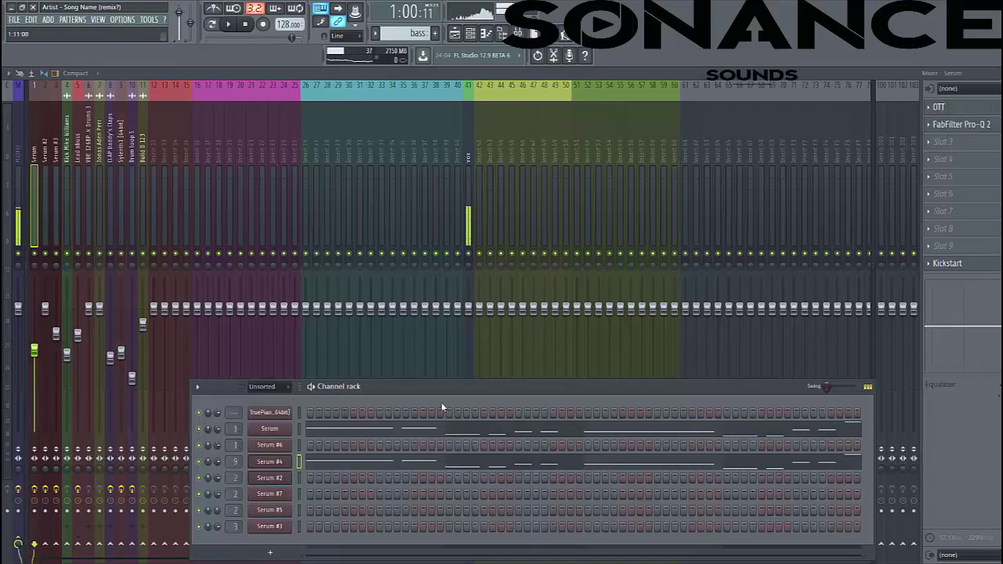
key(space)
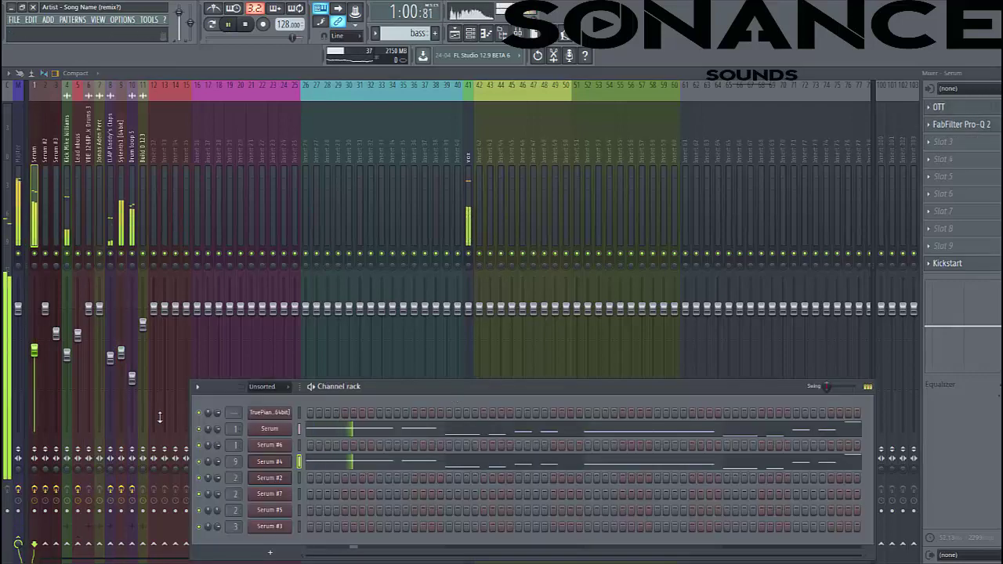
key(F6)
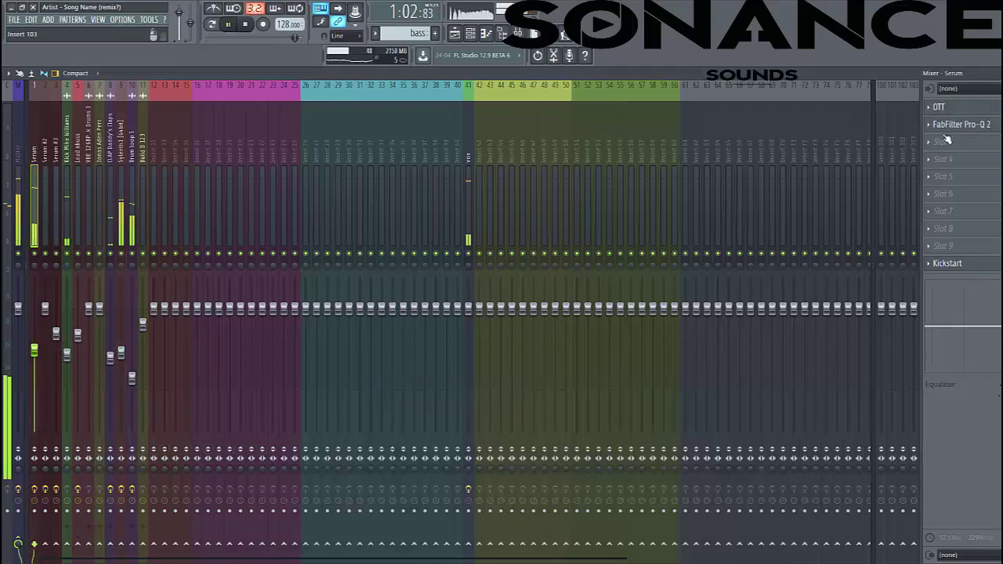
click(941, 125)
mouse_move(226, 315)
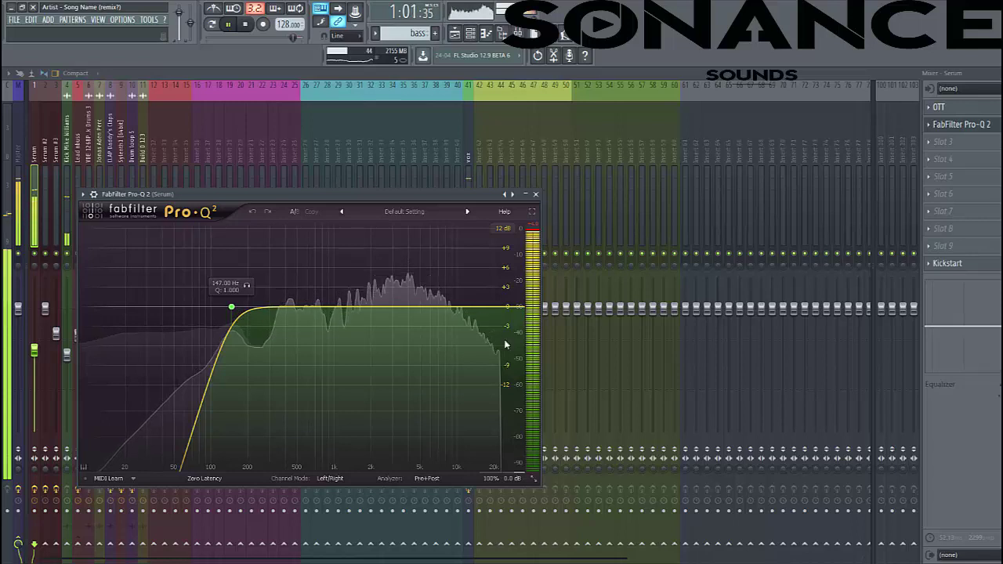
Step: Check the OTT compressor on the Serum bass channel, set that channel's volume to 68% (-7.9 dB), and stop playback
click(974, 106)
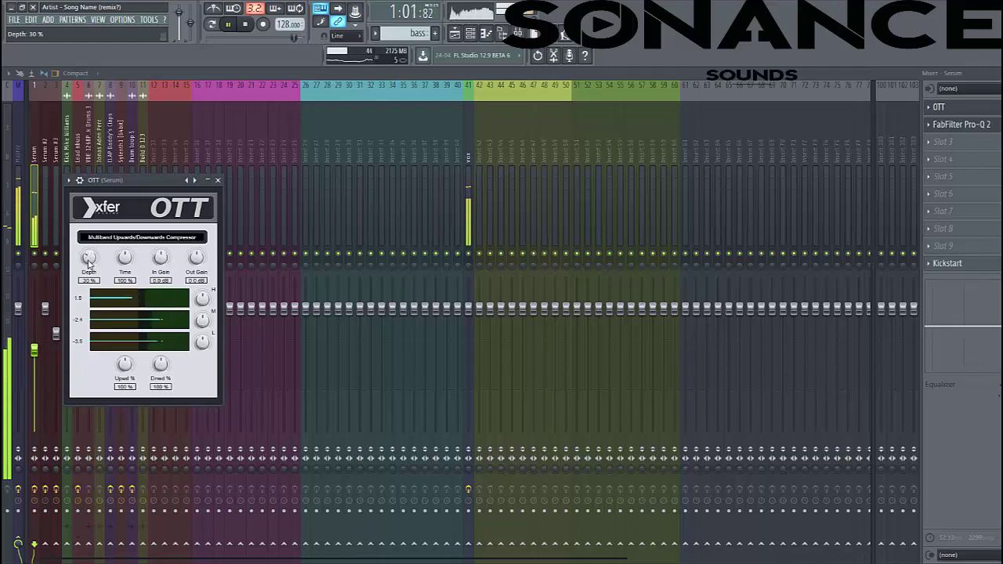
drag(131, 180, 410, 196)
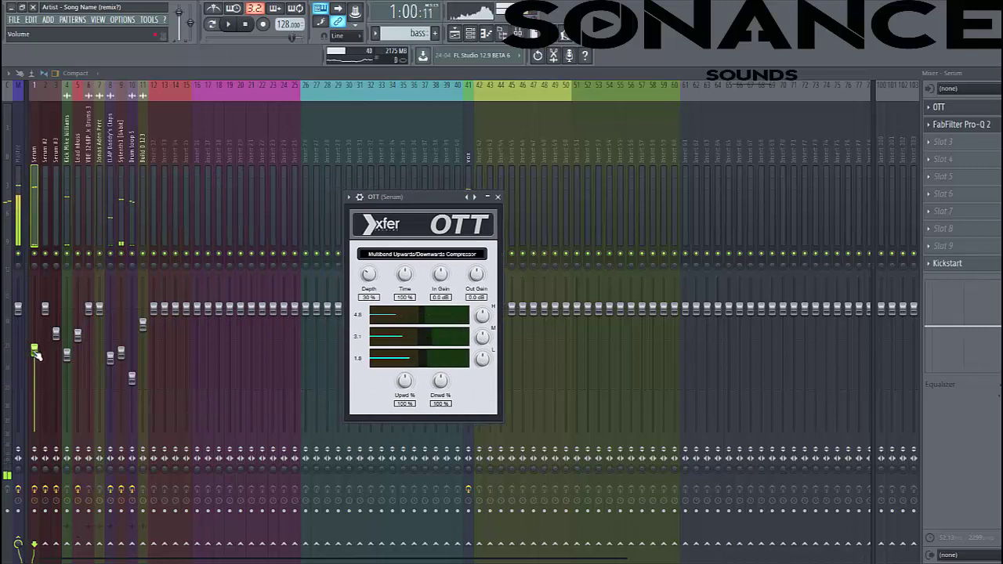
mouse_move(34, 350)
mouse_down()
mouse_move(35, 433)
mouse_move(35, 348)
mouse_up()
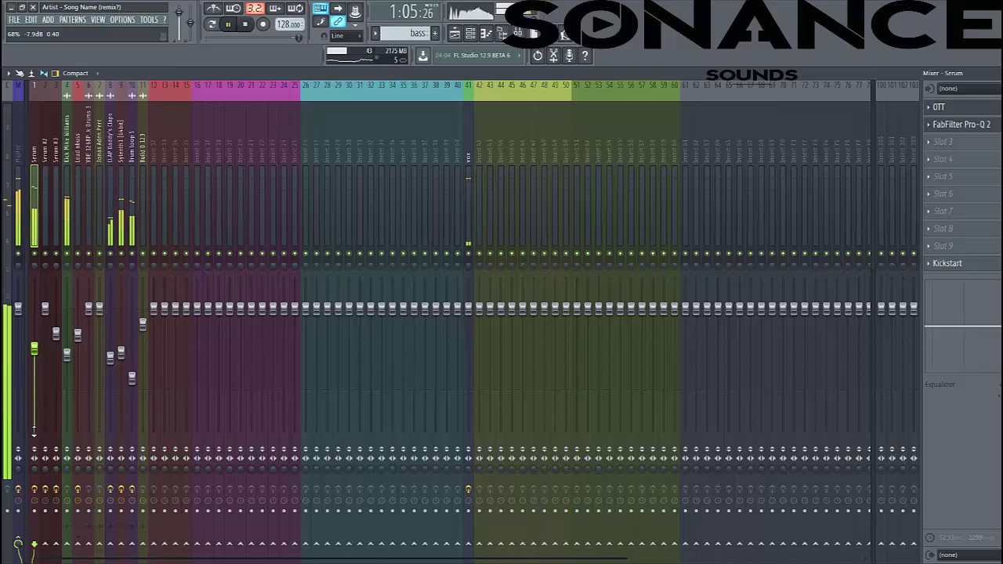
key(space)
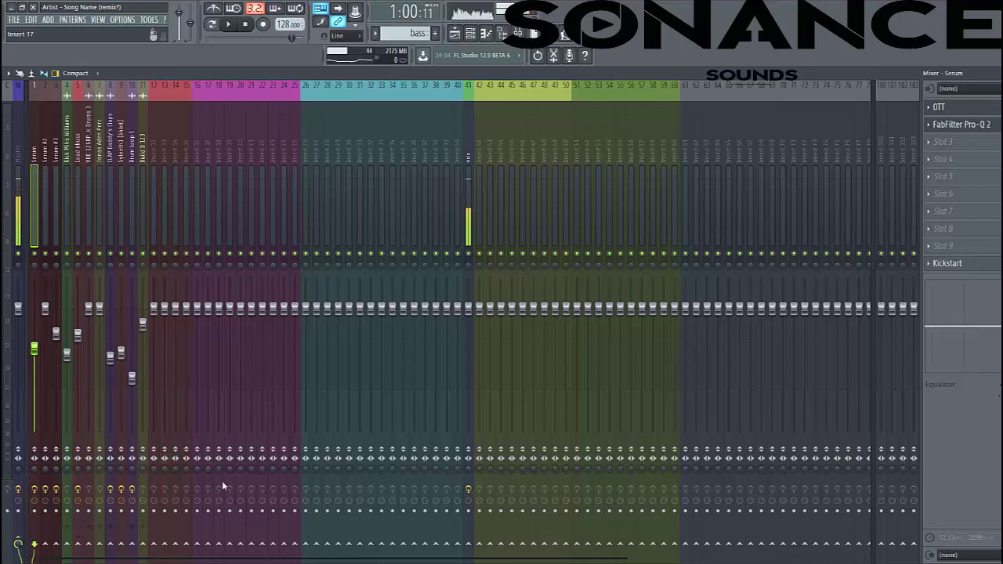
Step: Open the lead notes of Pattern 6, mute the Serum #5 and Serum #3 layers, and play Serum #2 with the mixer displayed
key(F5)
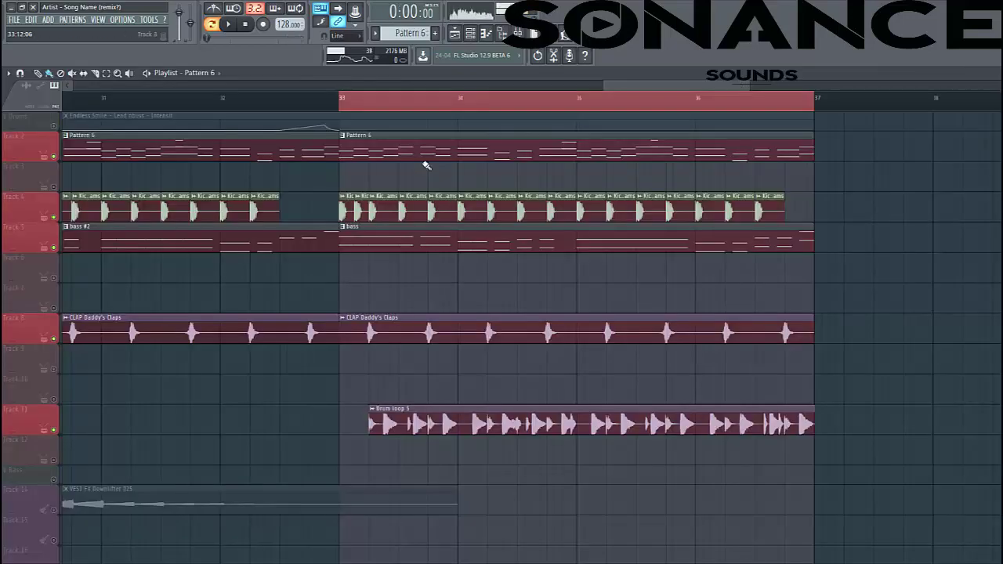
key(F7)
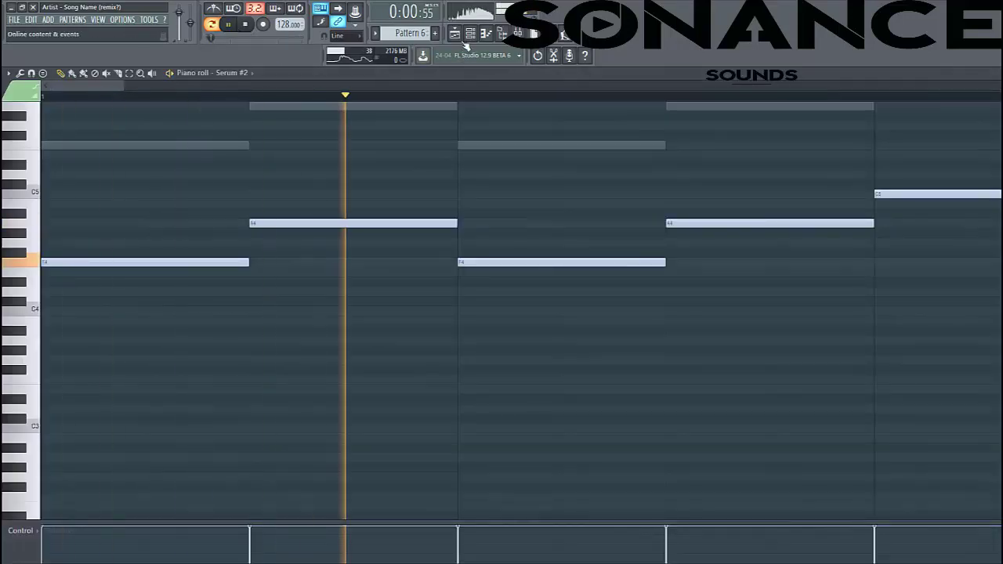
key(F6)
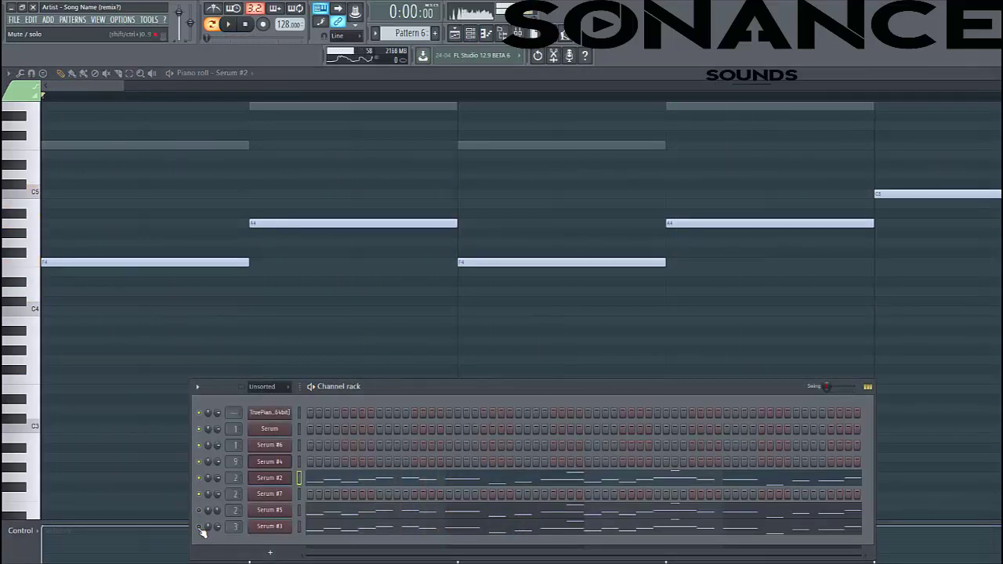
key(space)
key(F9)
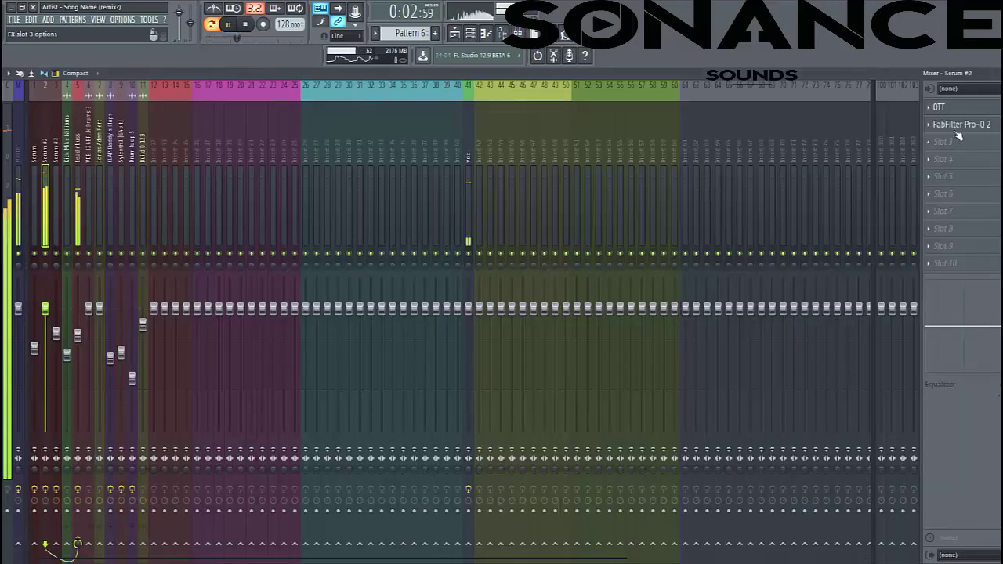
Step: Examine the OTT depth on the Serum #2 lead layer's mixer channel
click(976, 111)
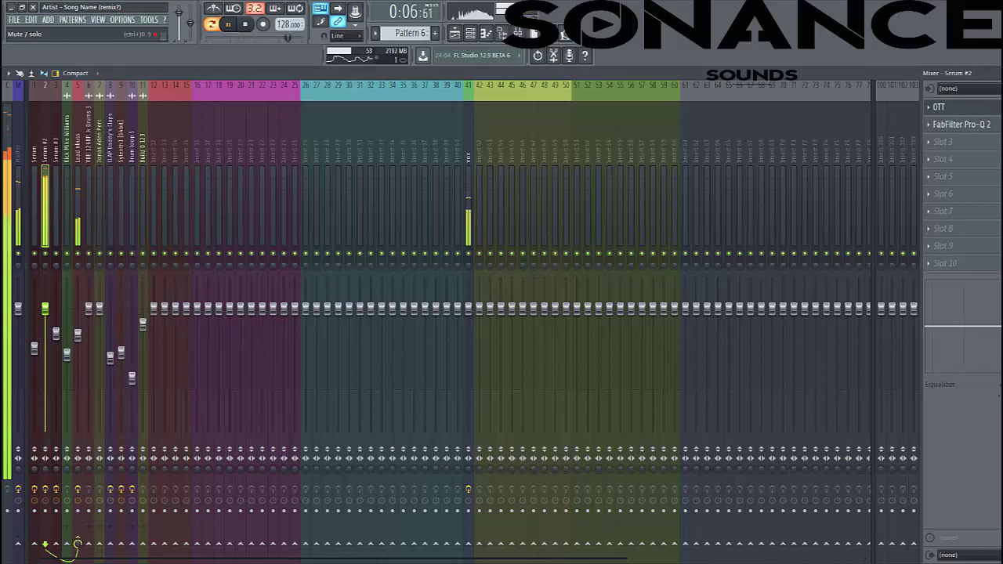
click(986, 111)
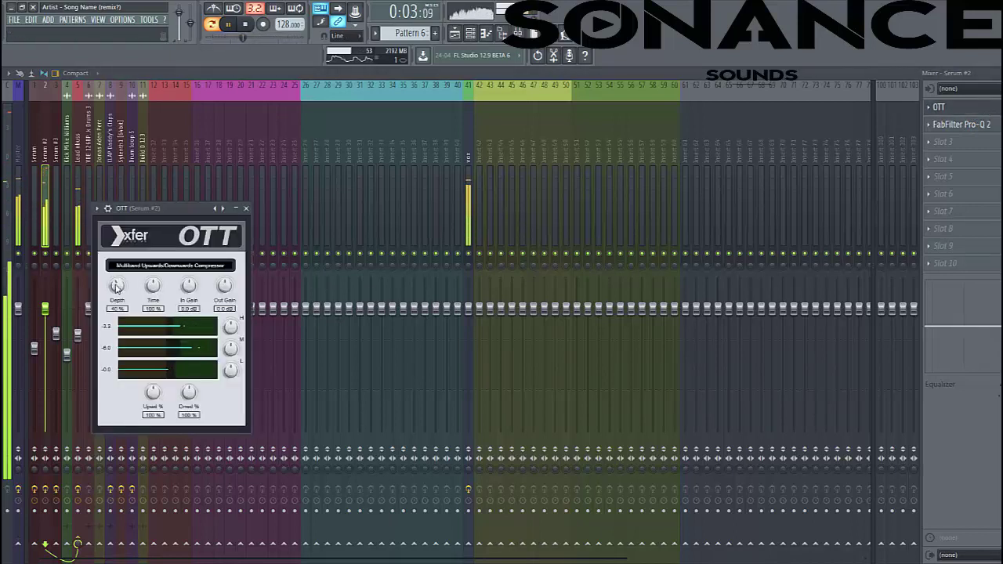
click(246, 209)
click(976, 139)
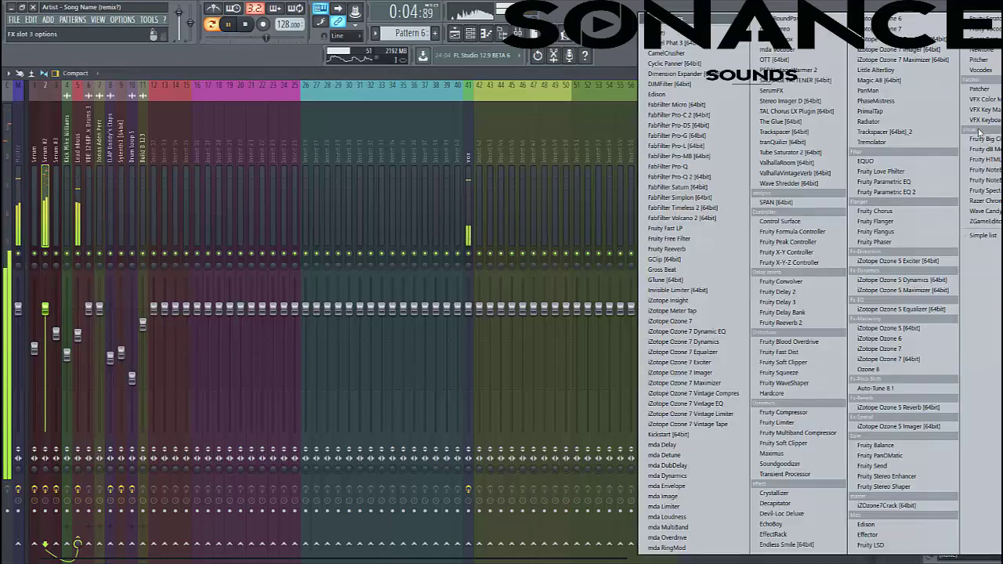
click(981, 132)
Step: Move the low cut slightly higher and reduce the high bell boost a little in the Serum #2 channel's Pro-Q 2, and stop playback
click(972, 125)
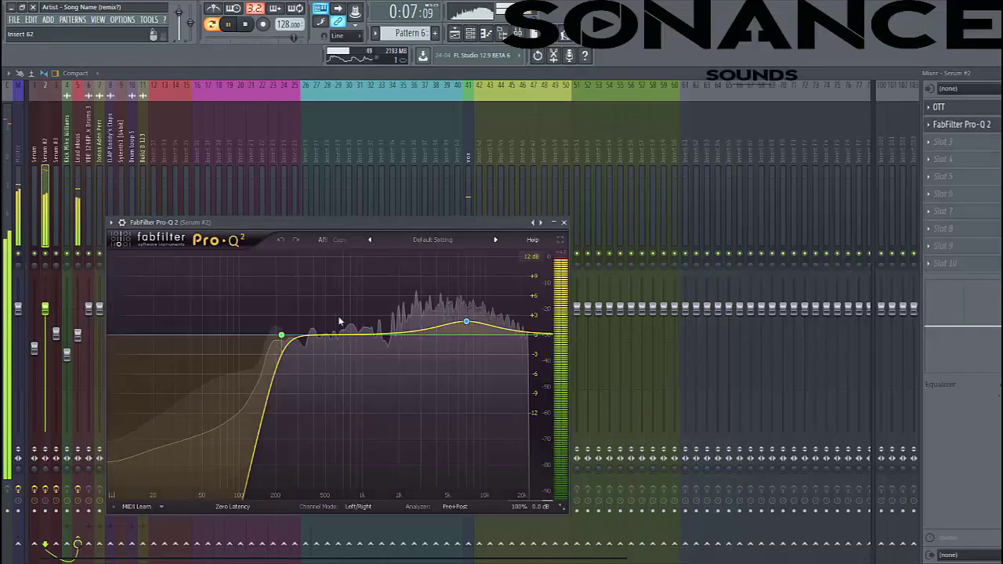
mouse_move(281, 337)
mouse_down()
mouse_move(164, 320)
mouse_move(157, 340)
mouse_move(289, 341)
mouse_up()
mouse_move(480, 328)
mouse_down()
mouse_move(467, 329)
mouse_move(461, 369)
mouse_move(481, 298)
mouse_move(472, 268)
mouse_move(474, 328)
mouse_up()
drag(263, 222, 457, 226)
key(space)
key(Escape)
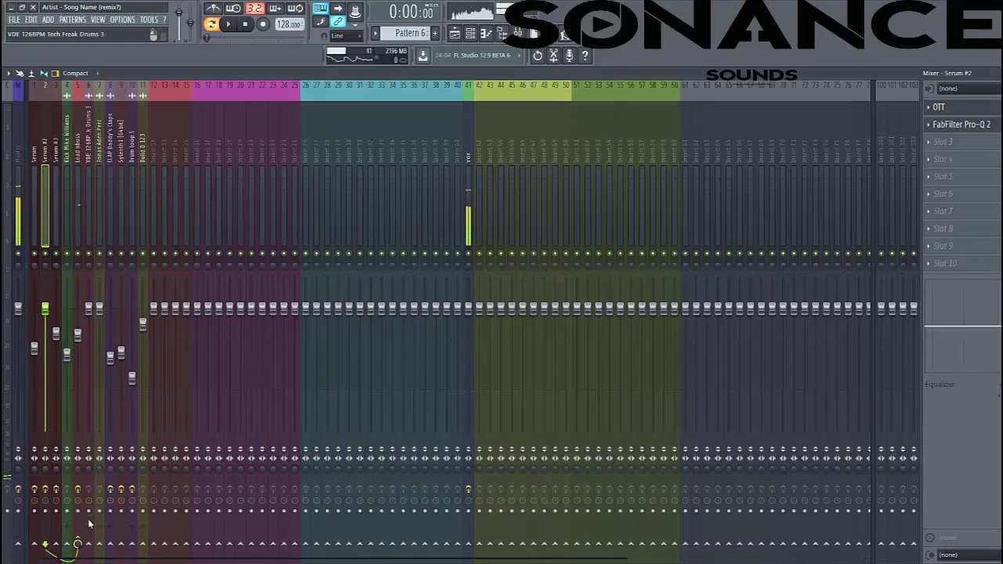
Step: Unmute the Serum #5 and Serum #3 layers, mute Serum #2, and play the lead pattern
click(78, 143)
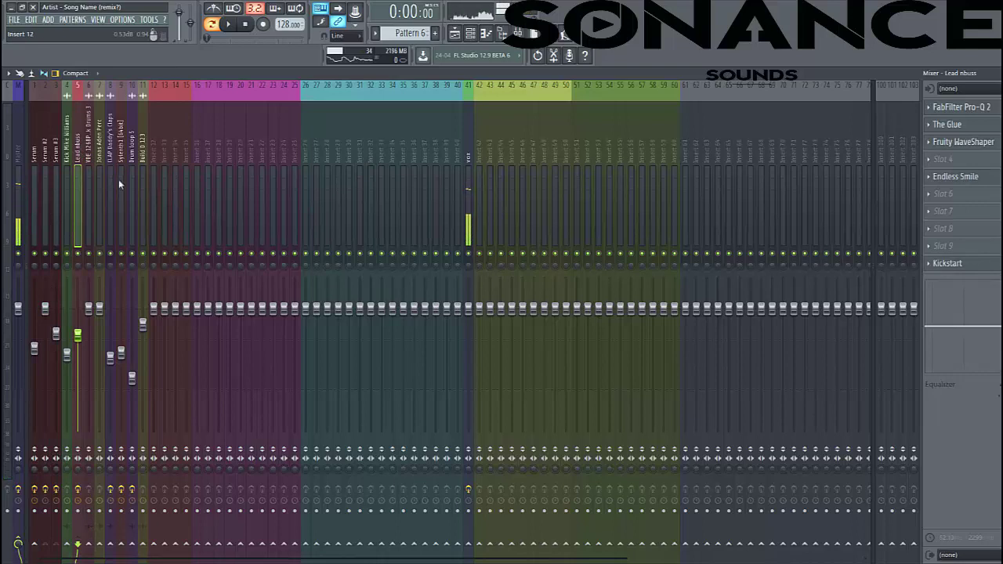
click(41, 157)
click(470, 34)
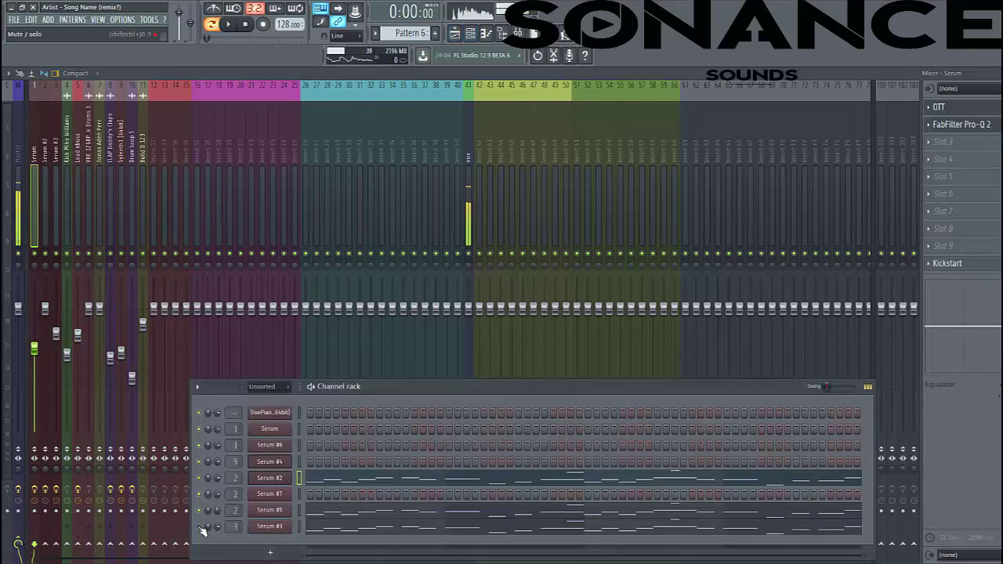
key(space)
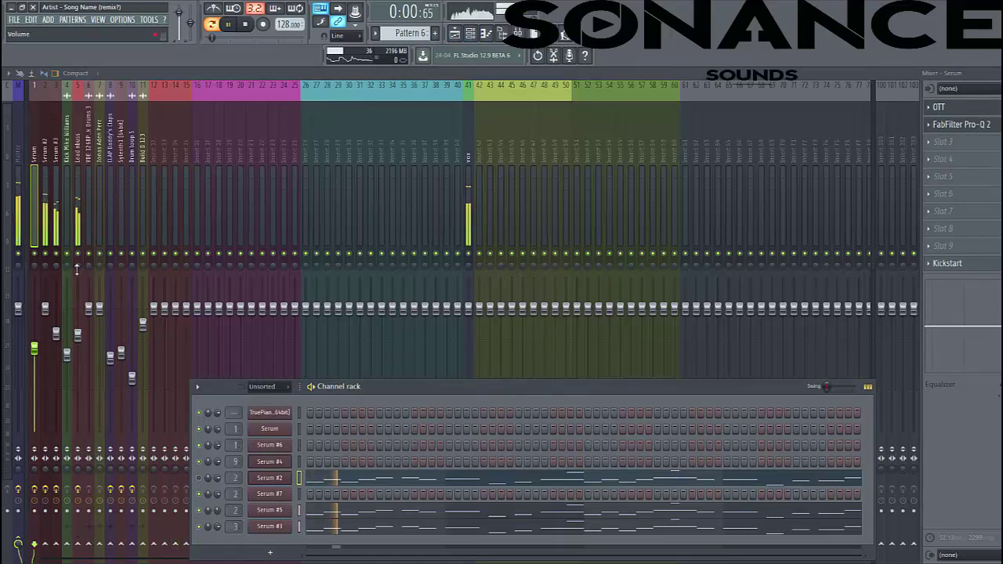
Step: Review the FabFilter Pro-Q 2 and OTT on the Serum #2 mixer channel while the pattern plays
click(46, 141)
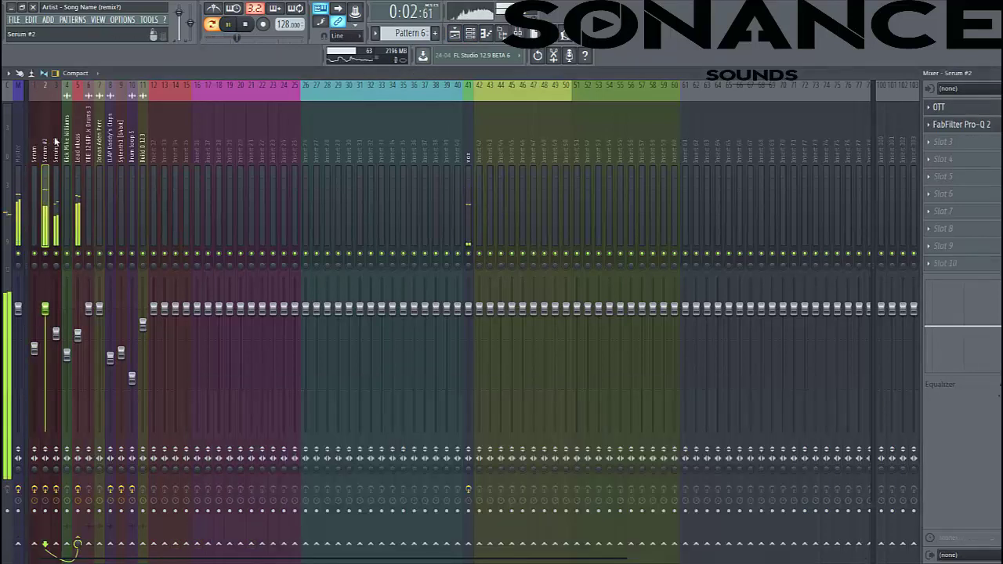
click(55, 141)
click(44, 138)
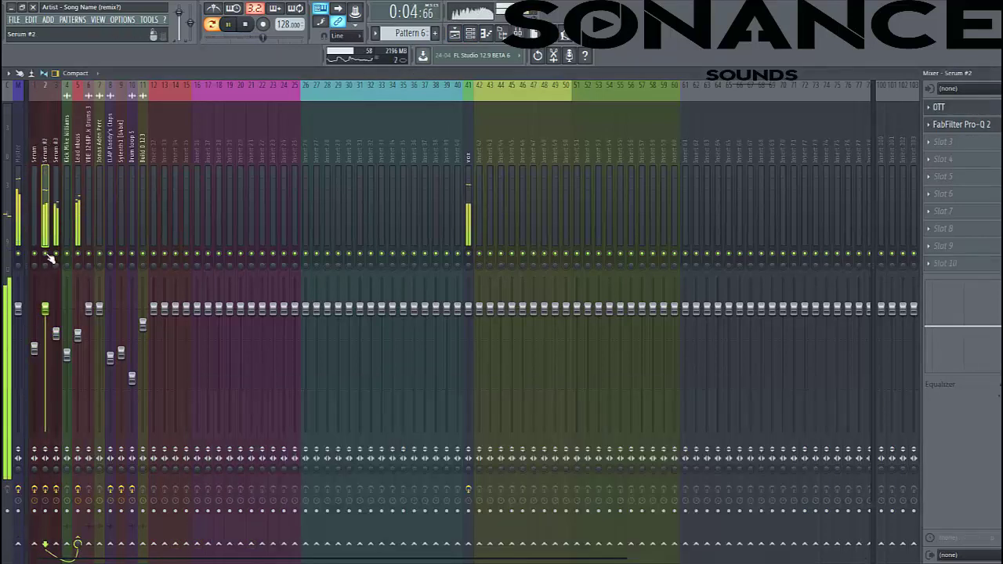
click(963, 122)
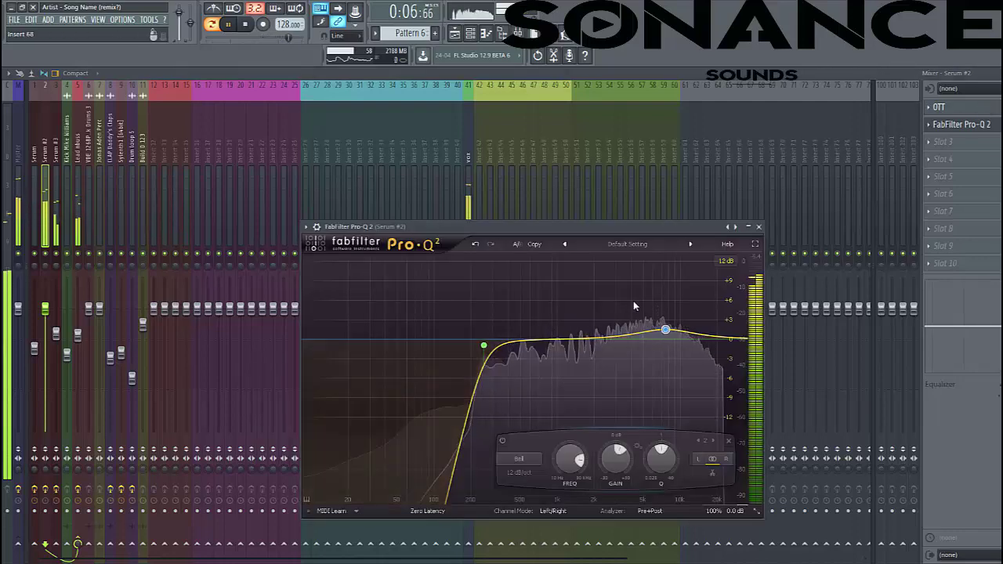
click(994, 110)
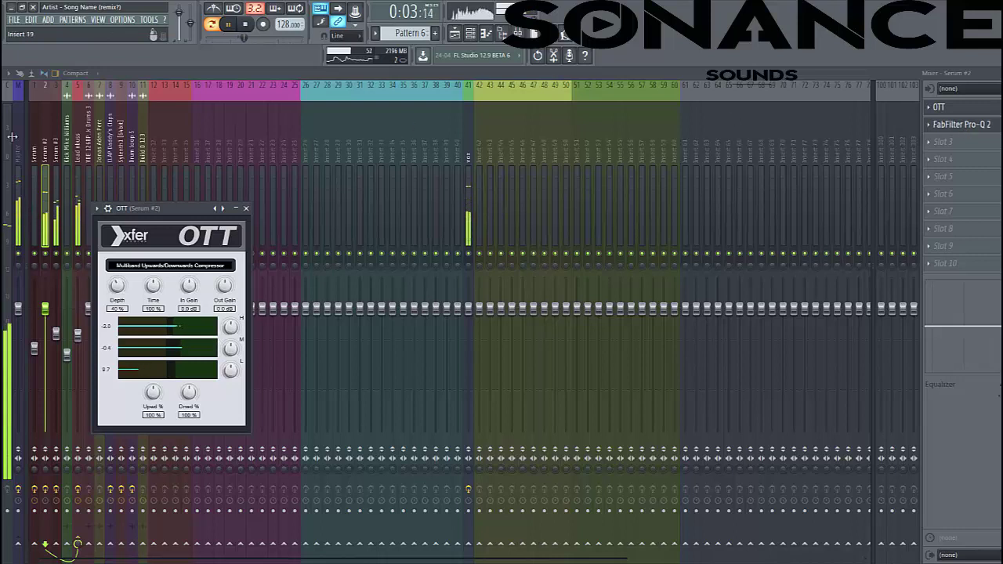
Step: Examine the Fruity Stereo Enhancer and FabFilter Pro-Q 2 on the Serum #3 mixer channel
click(57, 153)
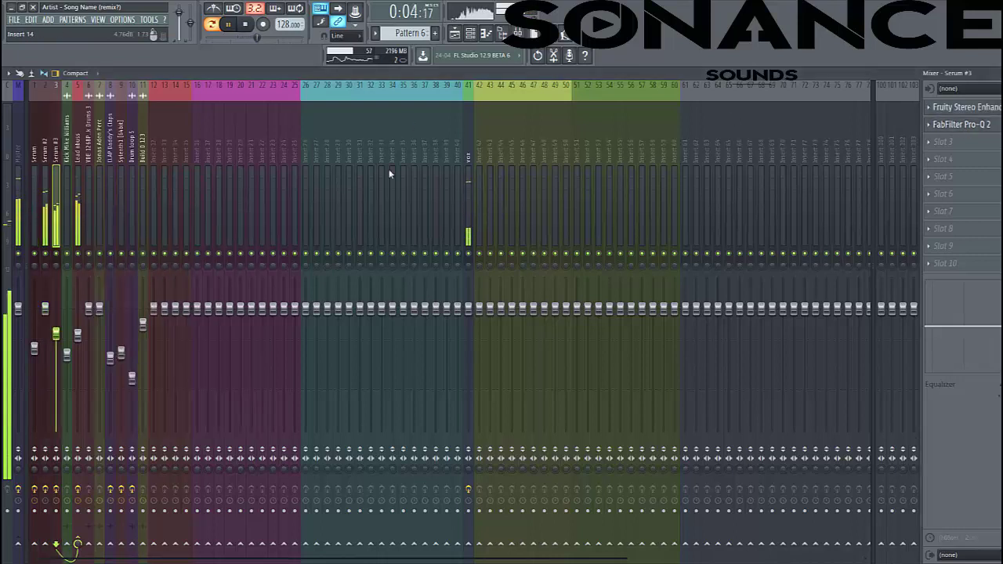
click(968, 110)
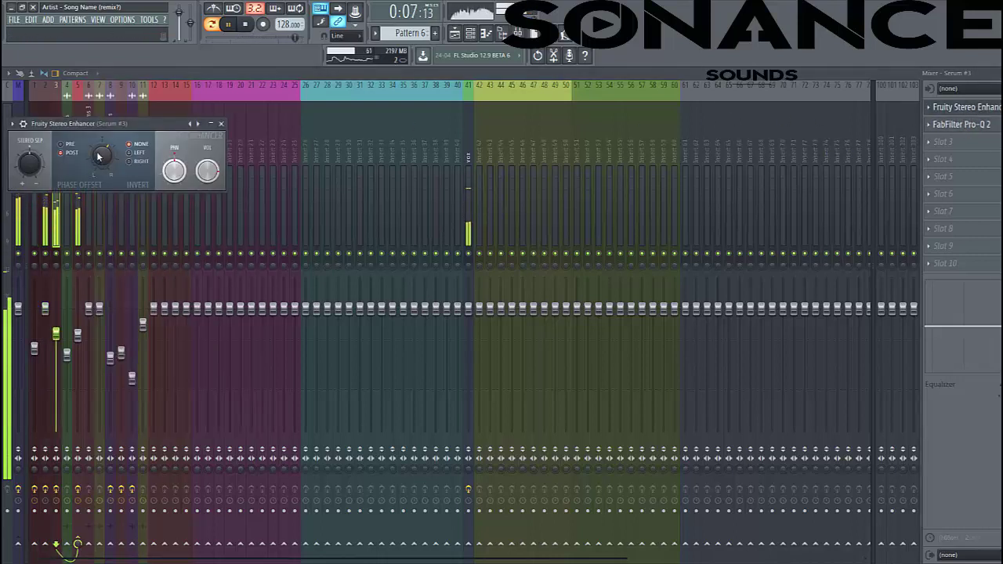
drag(148, 123, 460, 171)
click(962, 124)
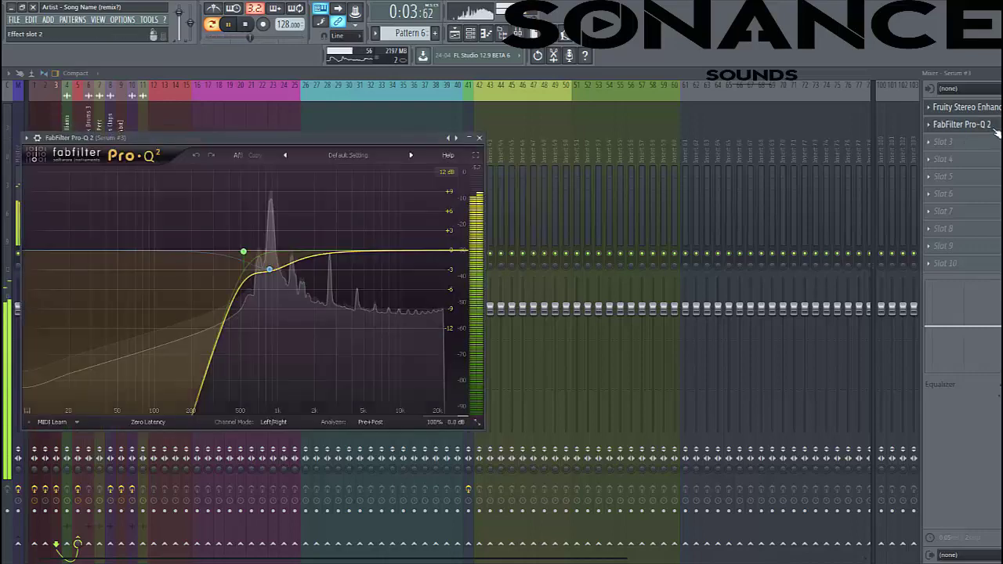
drag(317, 140, 476, 287)
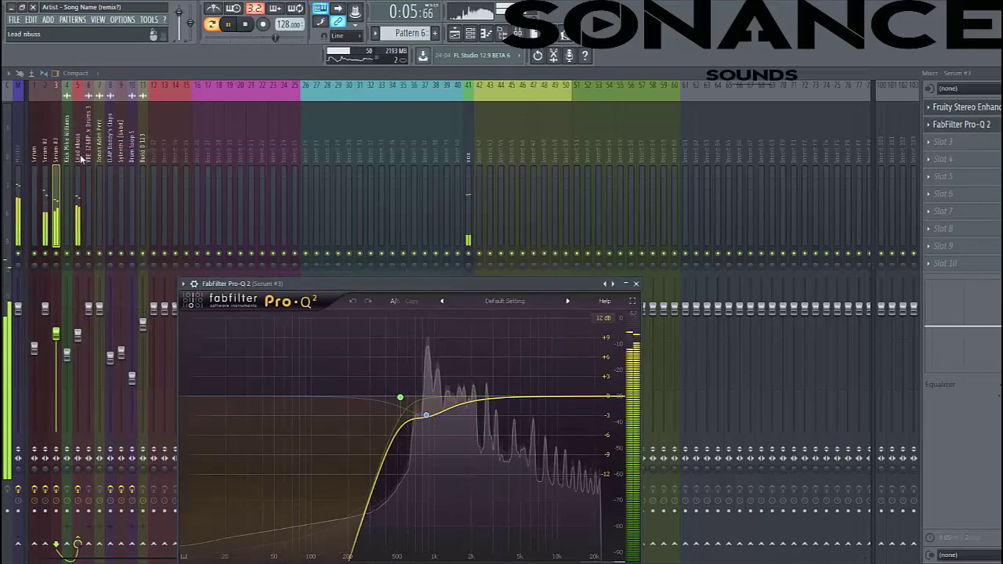
Step: Check the Pro-Q 2 low cut on the Lead nbuss channel, unmute Serum #2, and play all the lead layers together
click(79, 157)
key(space)
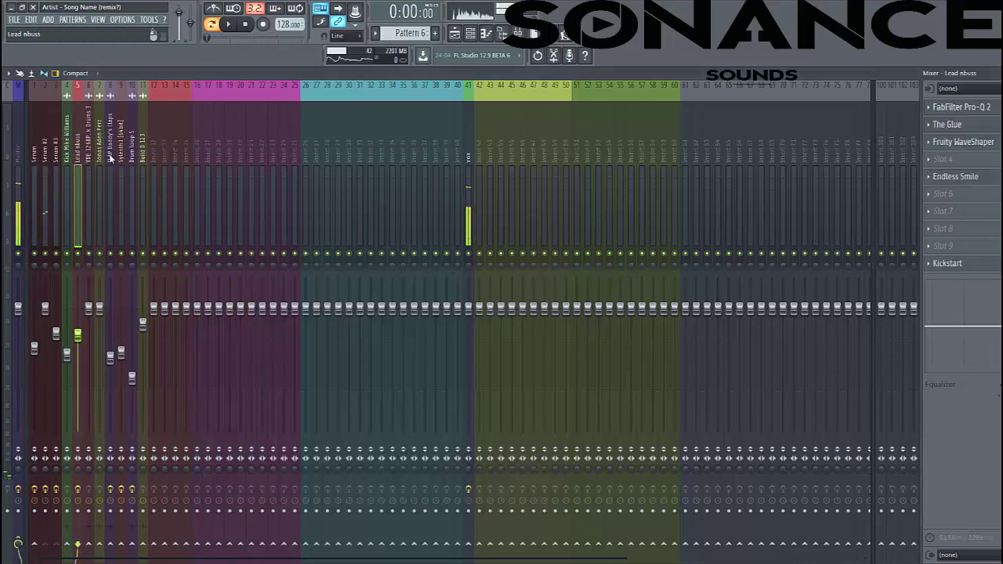
click(964, 106)
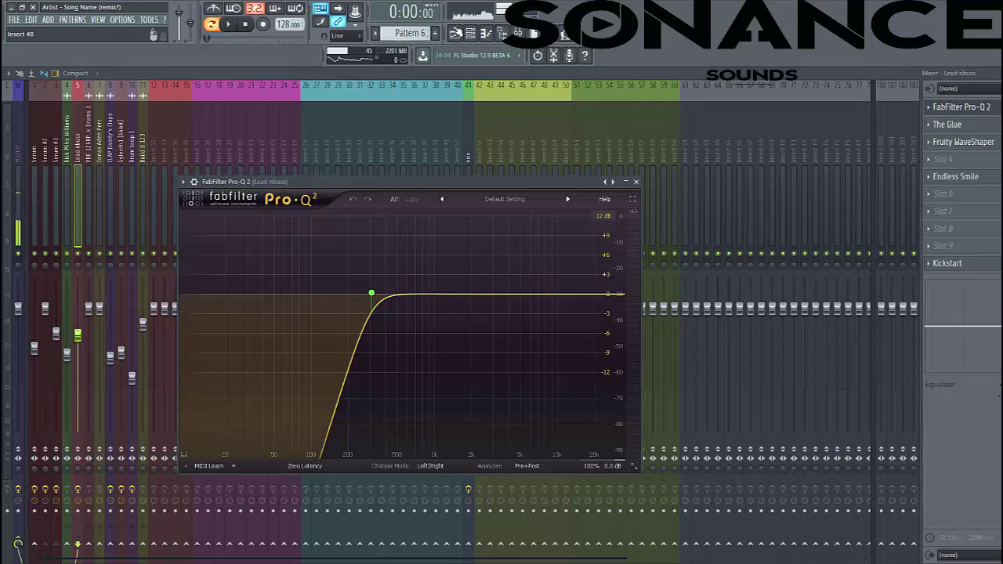
click(470, 33)
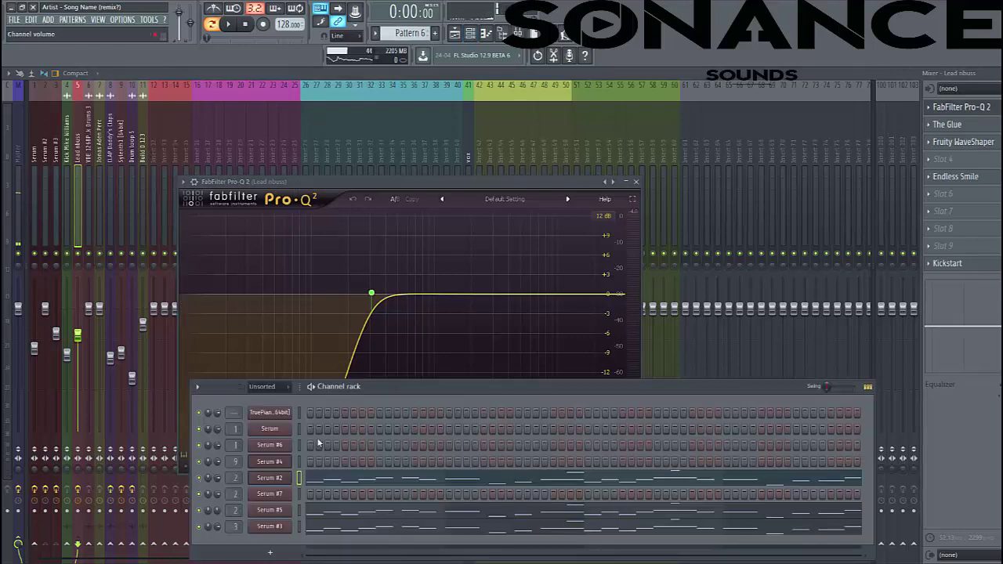
key(space)
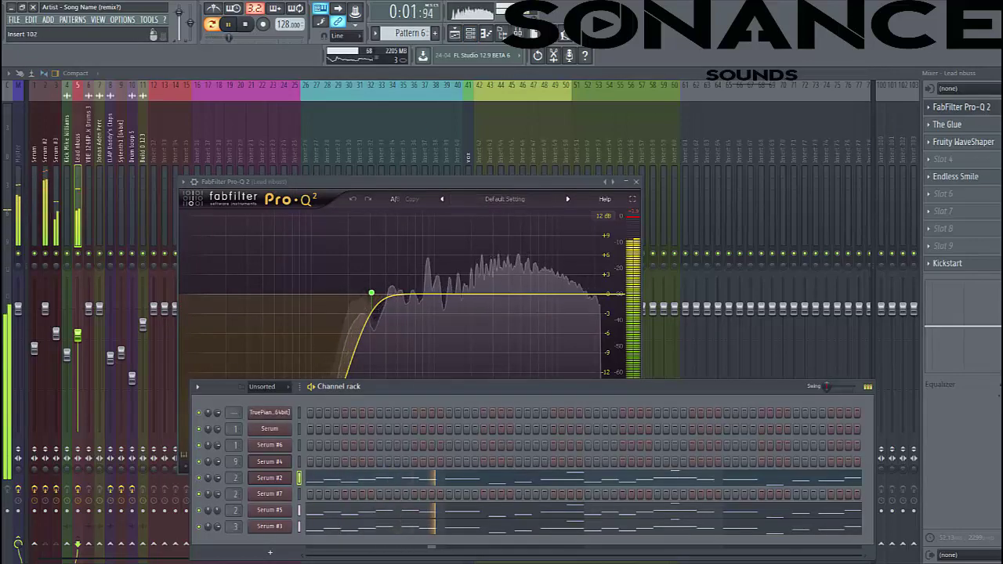
key(F12)
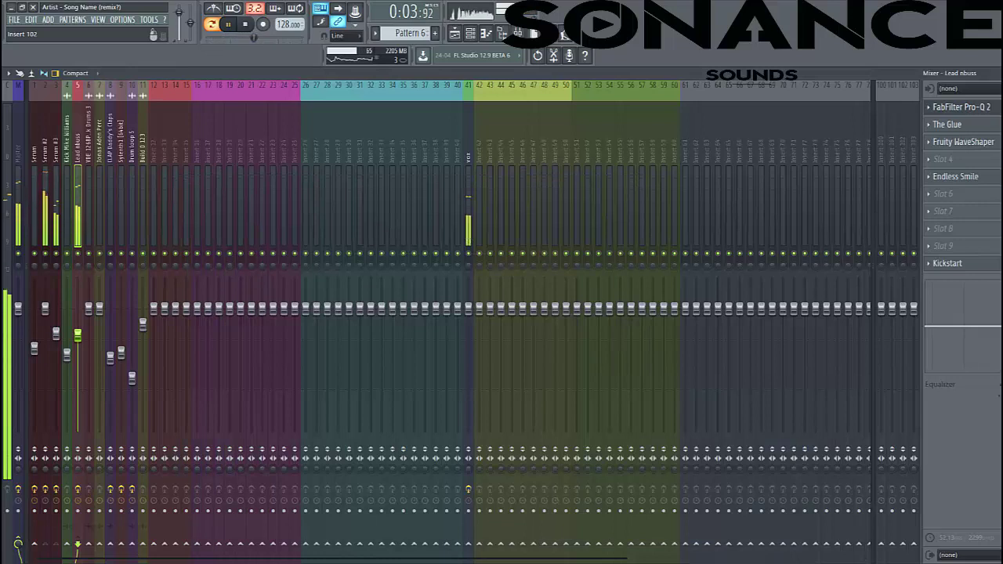
Step: Examine The Glue, Fruity WaveShaper and Kickstart effects on the Lead nbuss channel during playback
click(997, 129)
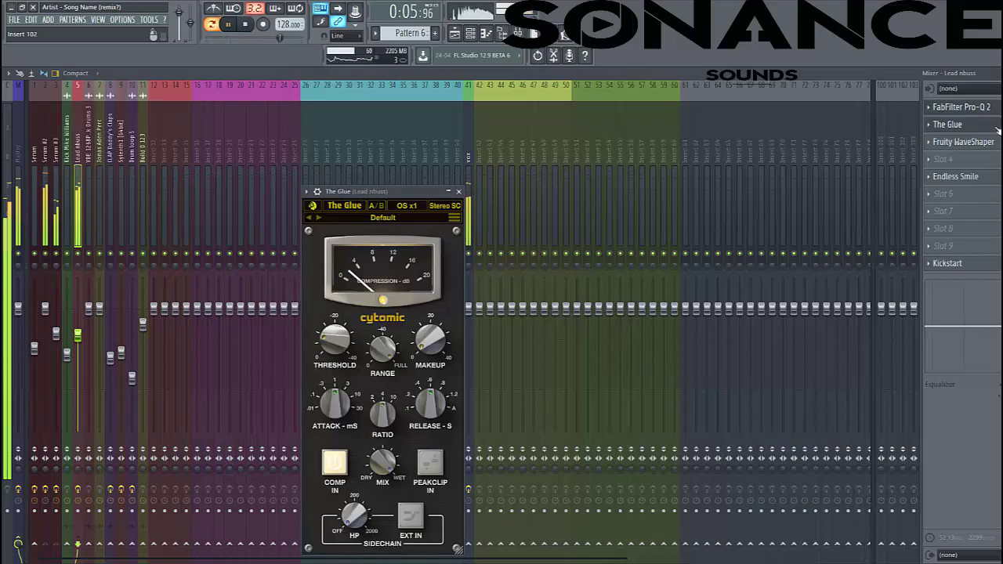
click(997, 144)
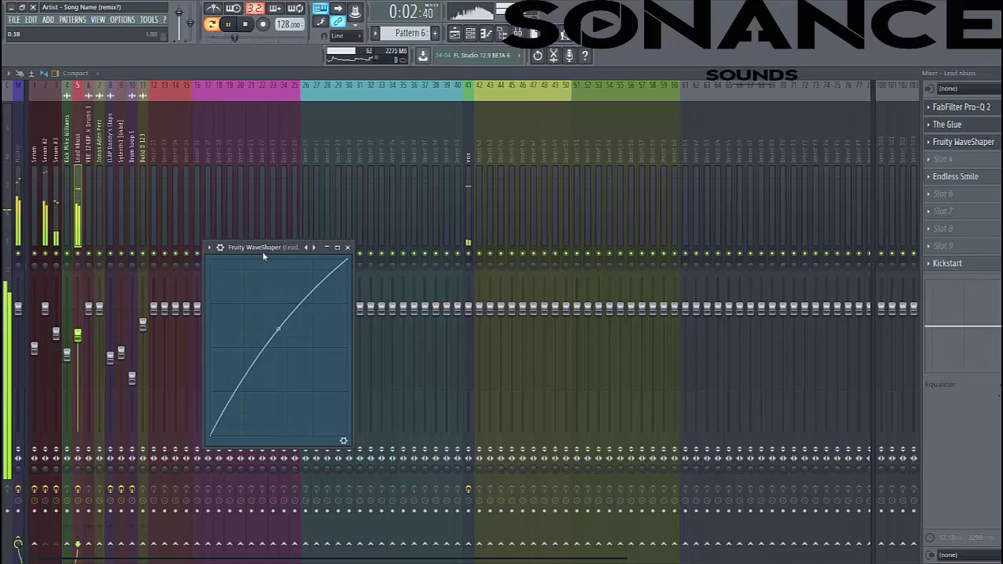
drag(265, 251, 389, 287)
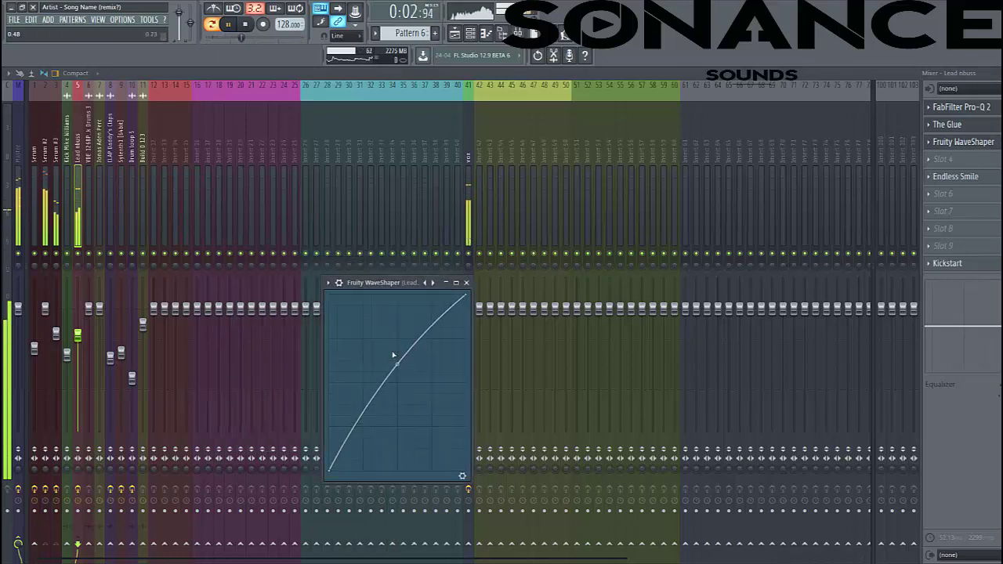
click(993, 265)
drag(275, 202, 487, 201)
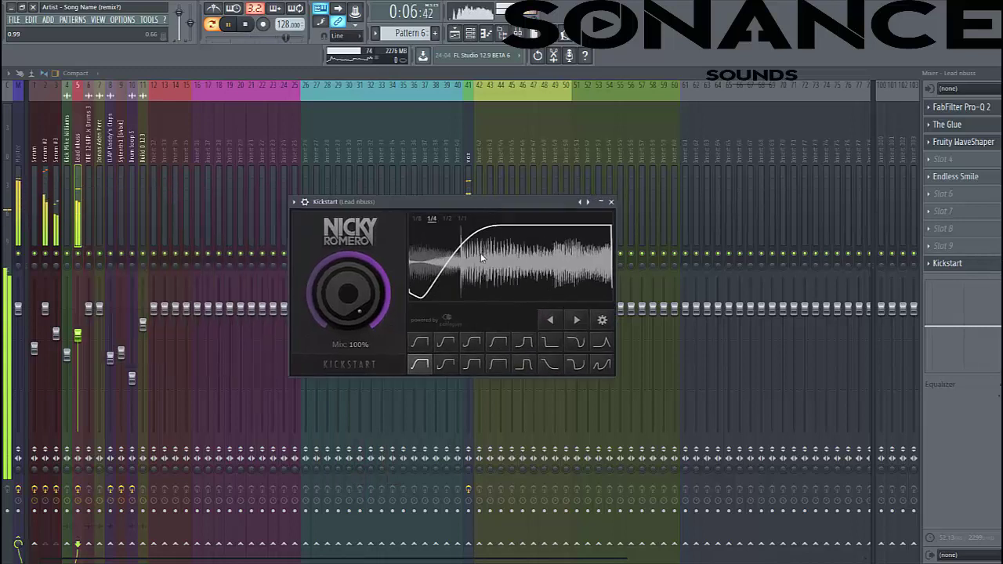
Step: Pull the Lead nbuss fader down to the bottom of its range, stop playback and return to the playlist
click(81, 199)
key(space)
drag(81, 336, 80, 428)
key(space)
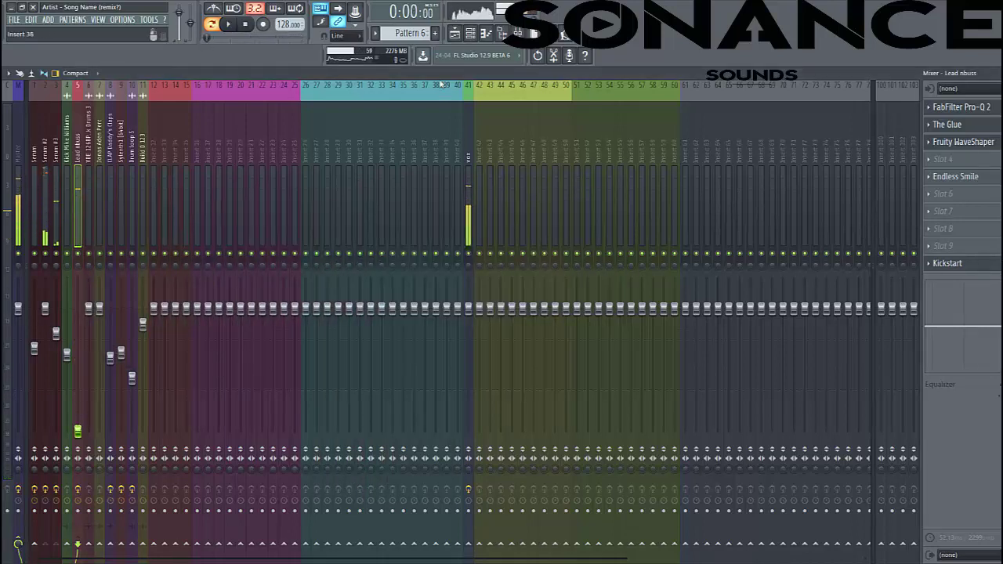
click(470, 33)
click(455, 34)
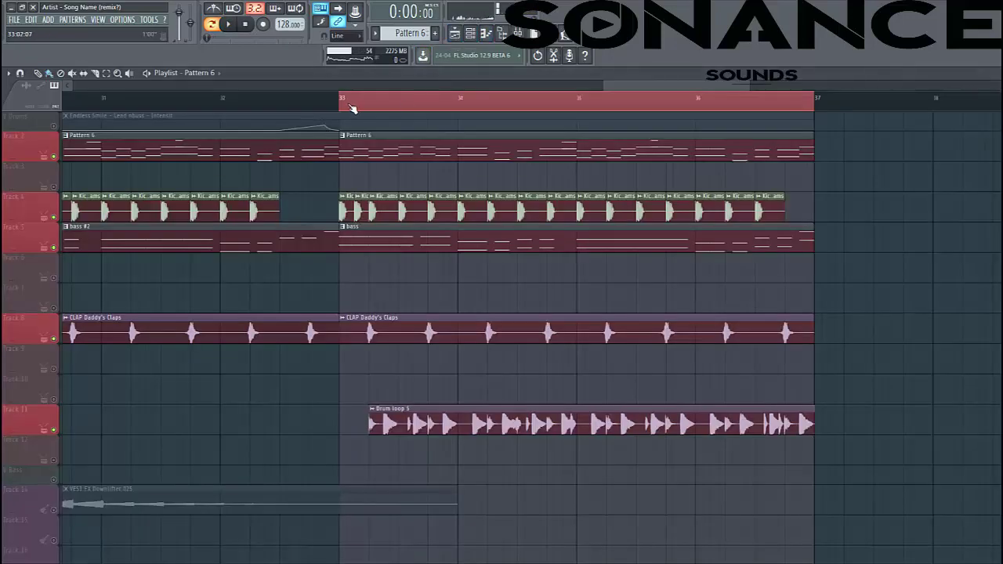
Step: Play the drop and raise the Lead nbuss fader to about -4 dB, balancing the leads against the drums and bass
key(space)
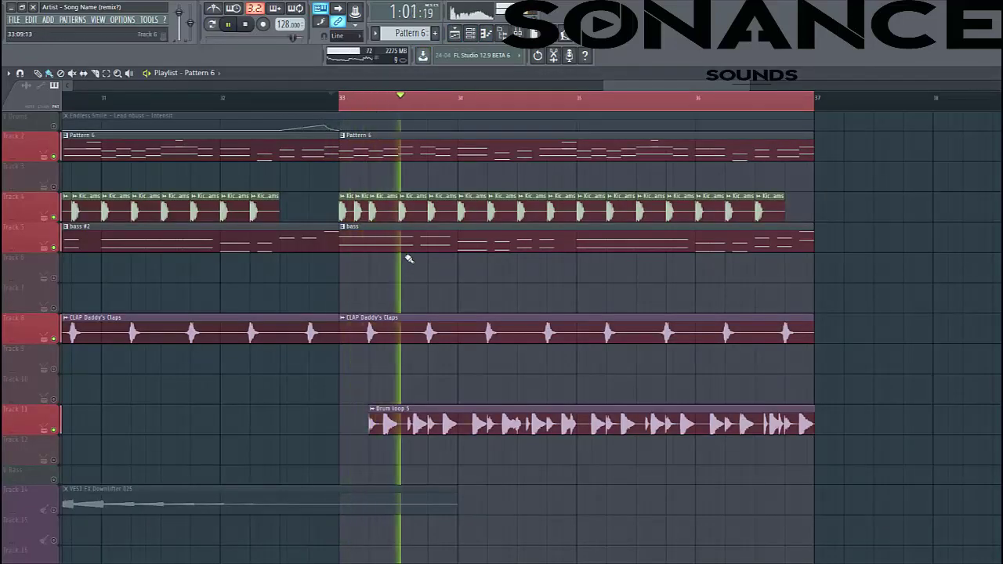
key(F5)
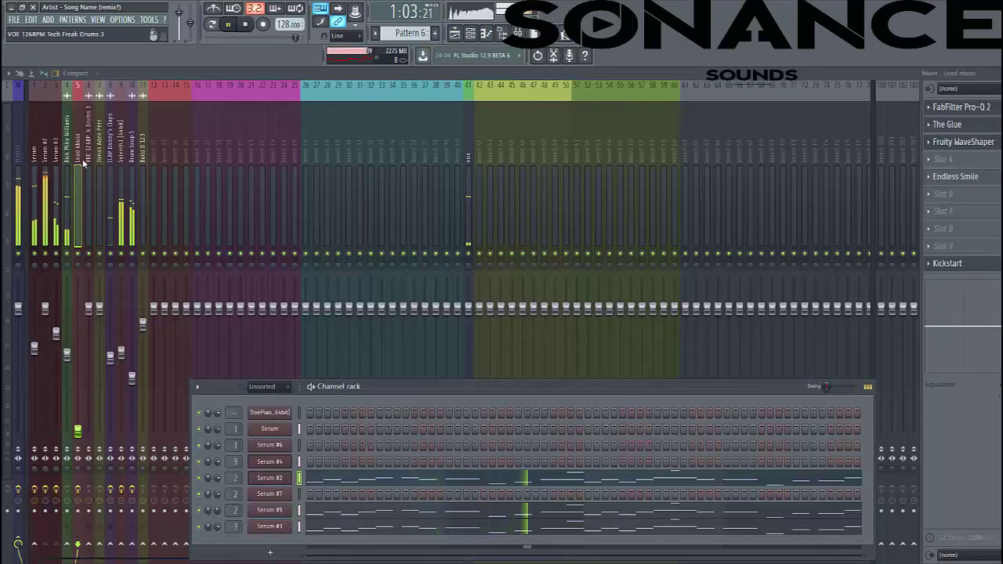
key(F6)
scroll(76, 434, up, 6)
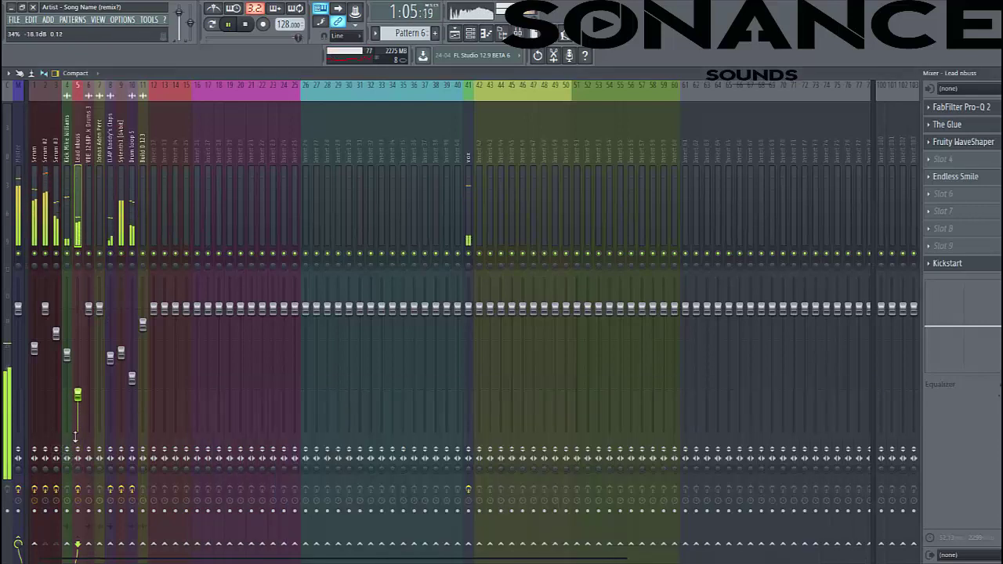
scroll(76, 436, up, 8)
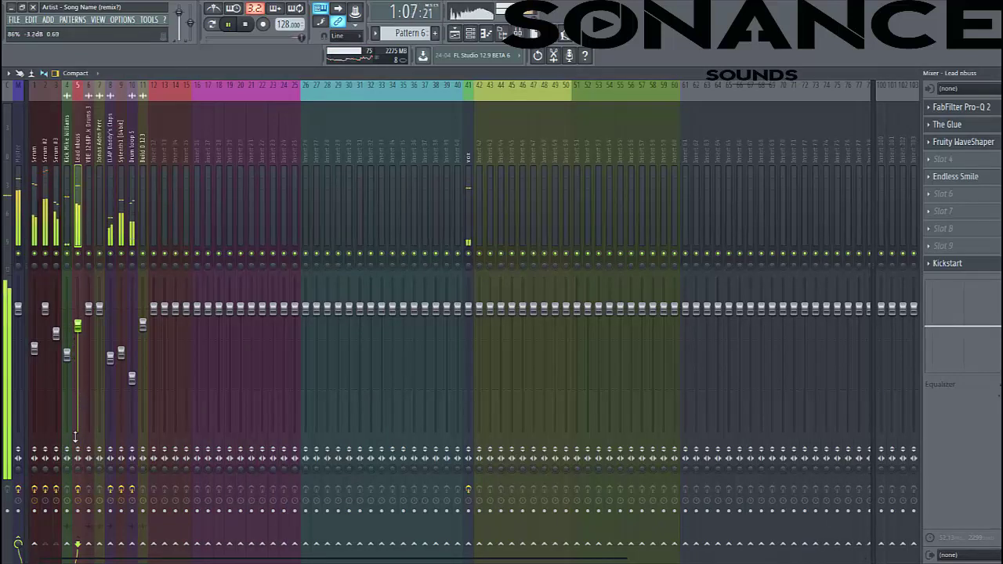
scroll(75, 437, down, 1)
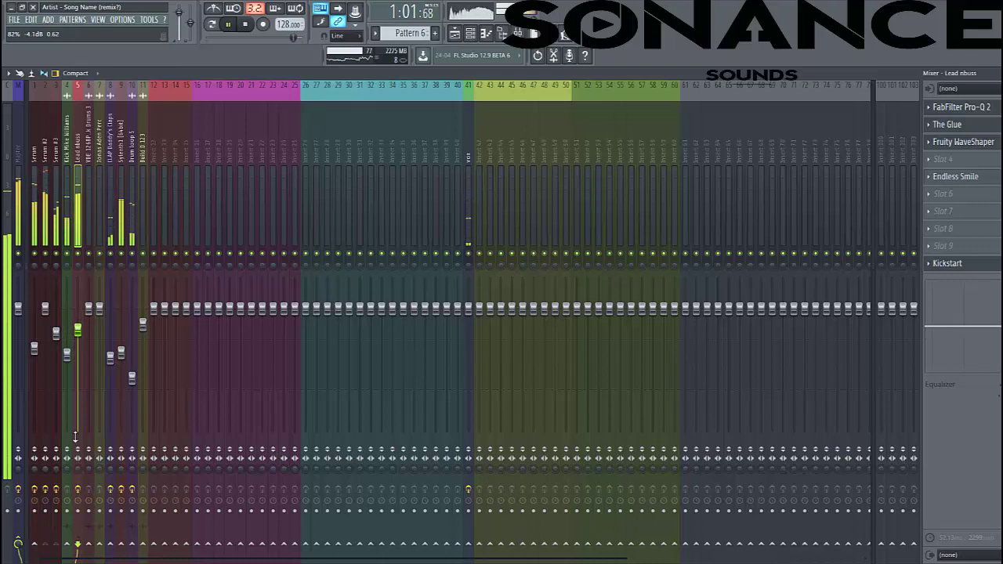
scroll(76, 436, up, 1)
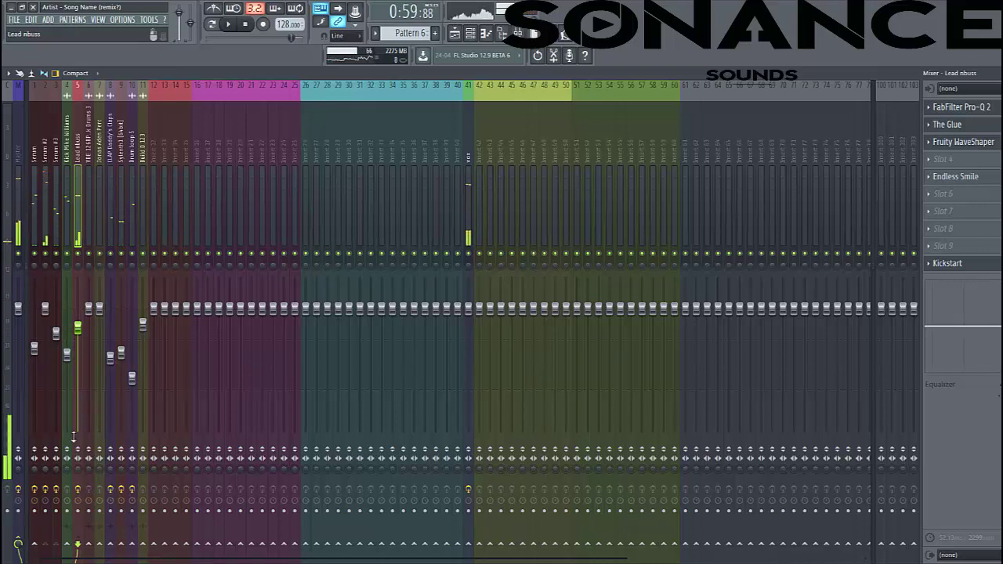
Step: Examine the Invisible Limiter on the Master channel during playback, then stop playback and return to the playlist
click(18, 392)
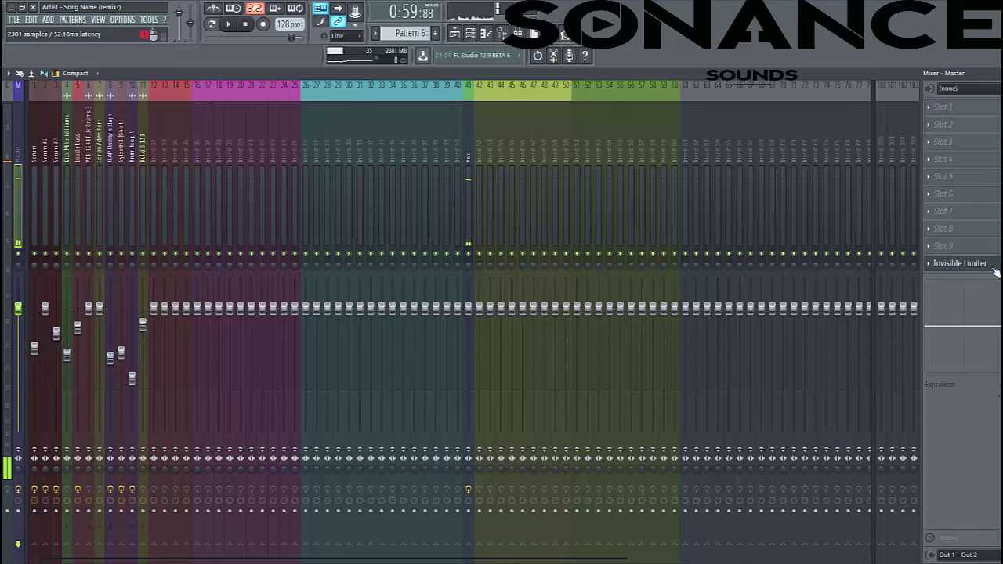
click(988, 265)
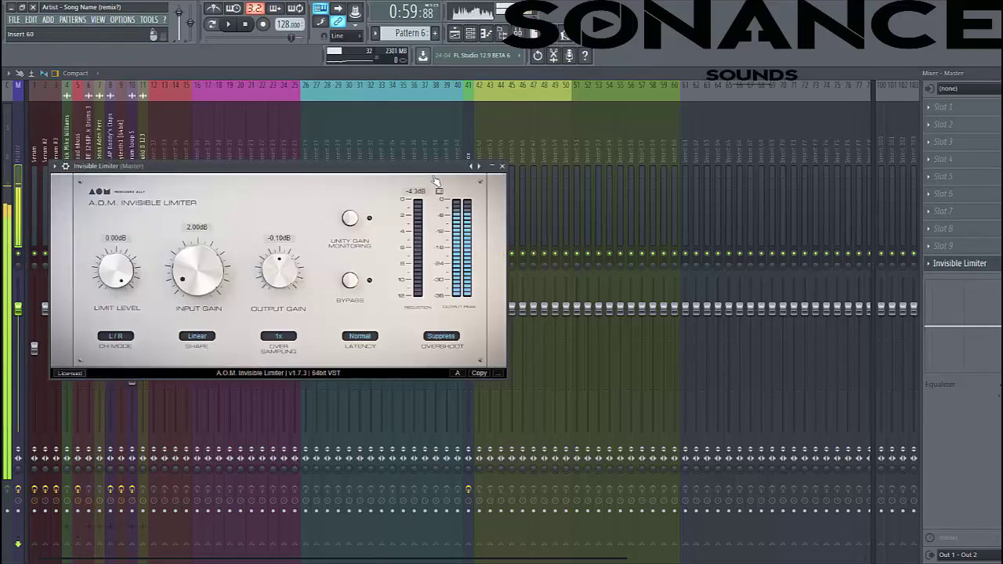
click(228, 24)
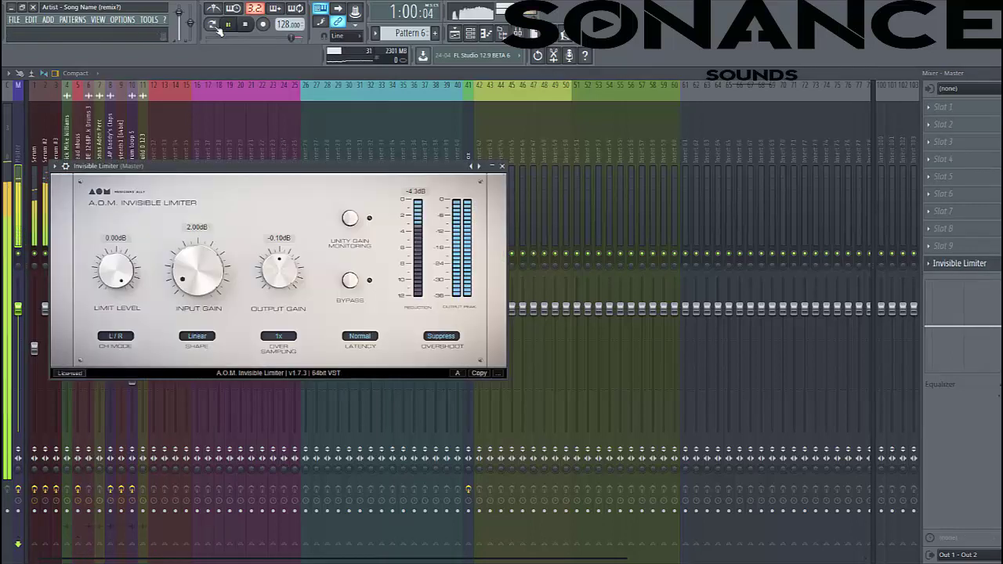
click(964, 265)
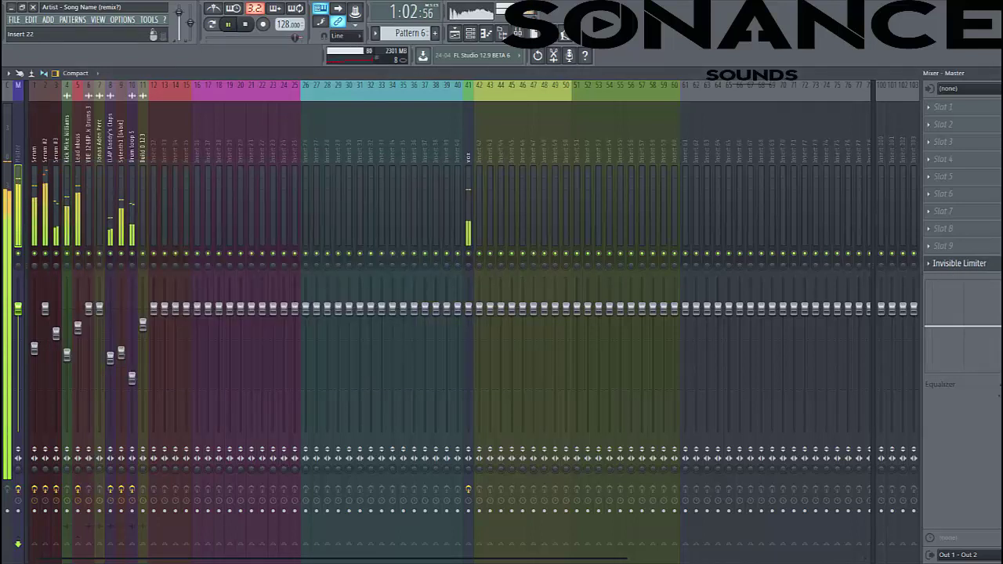
click(990, 266)
key(space)
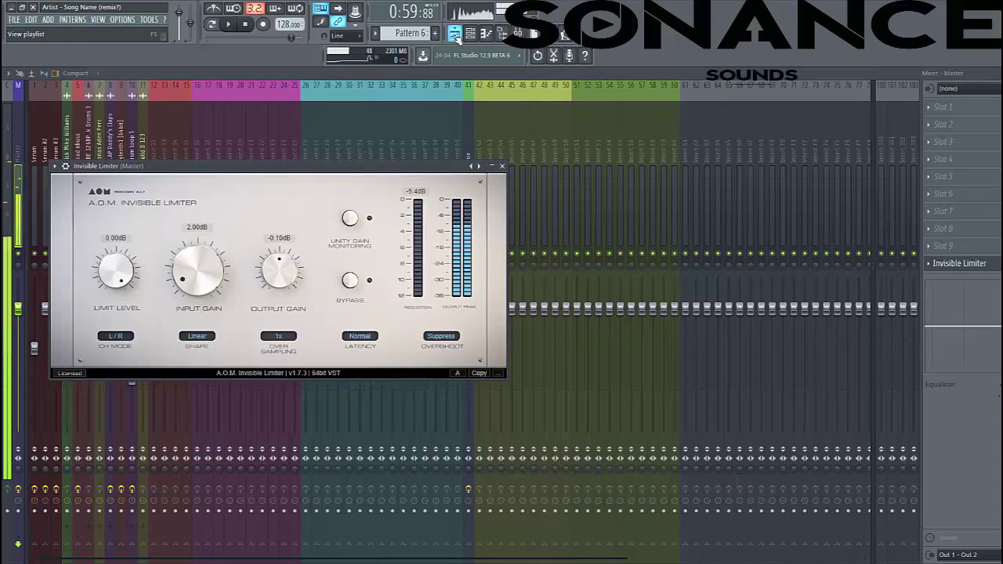
click(455, 35)
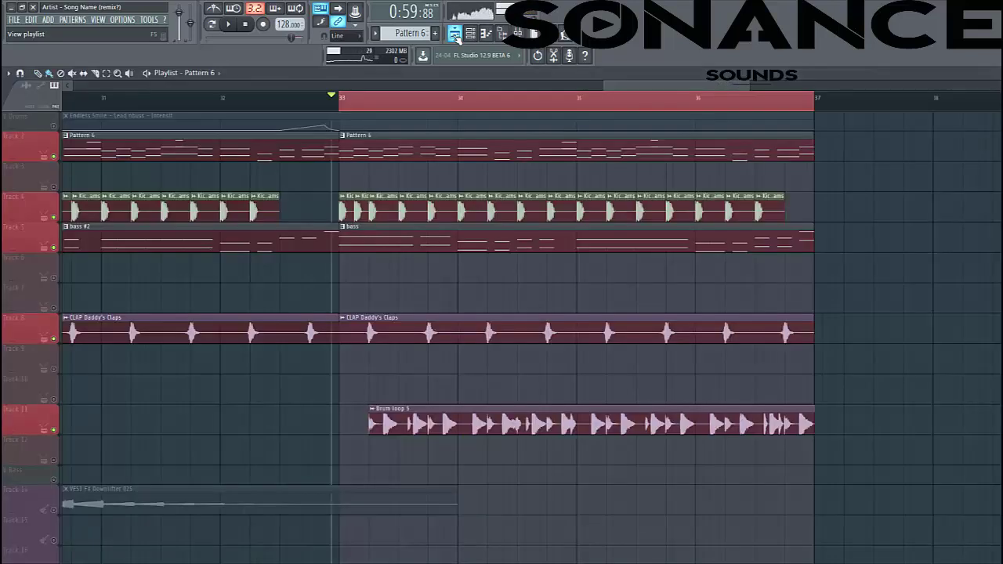